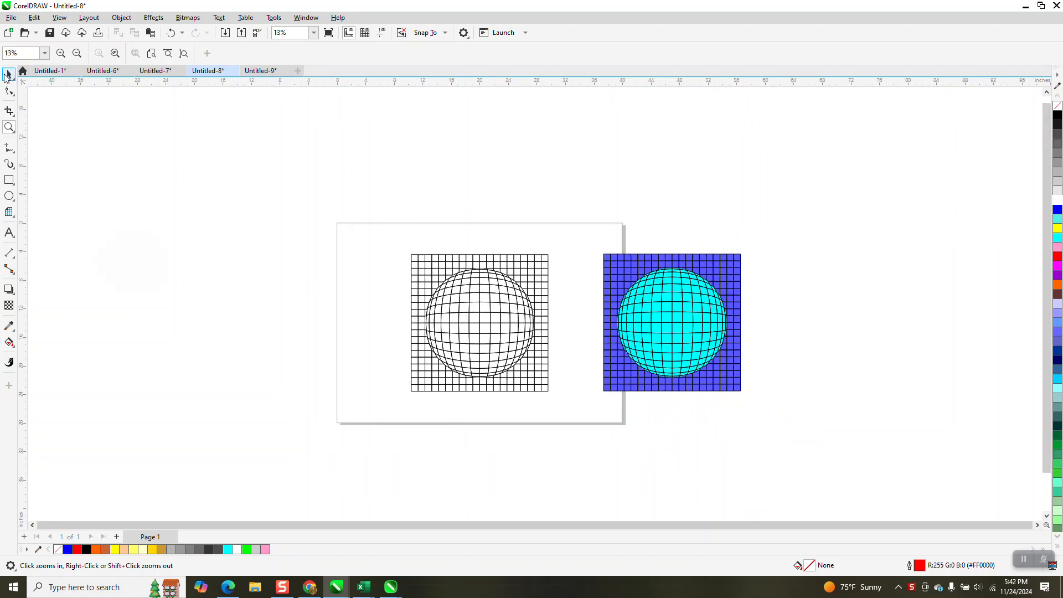
pyautogui.click(8, 75)
pyautogui.moveTo(527, 391); pyautogui.dragTo(574, 421)
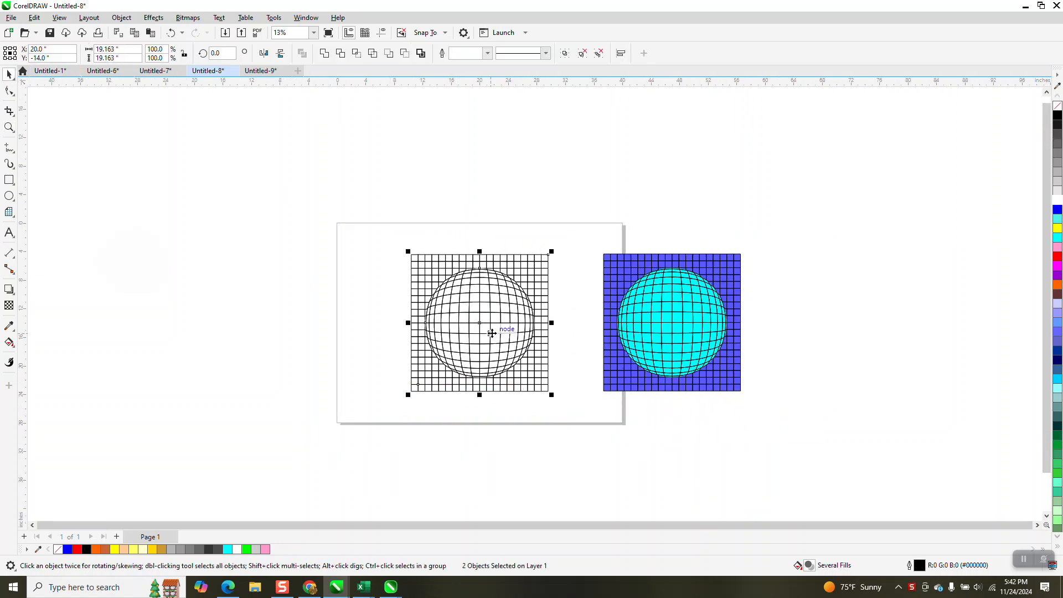
pyautogui.click(488, 214)
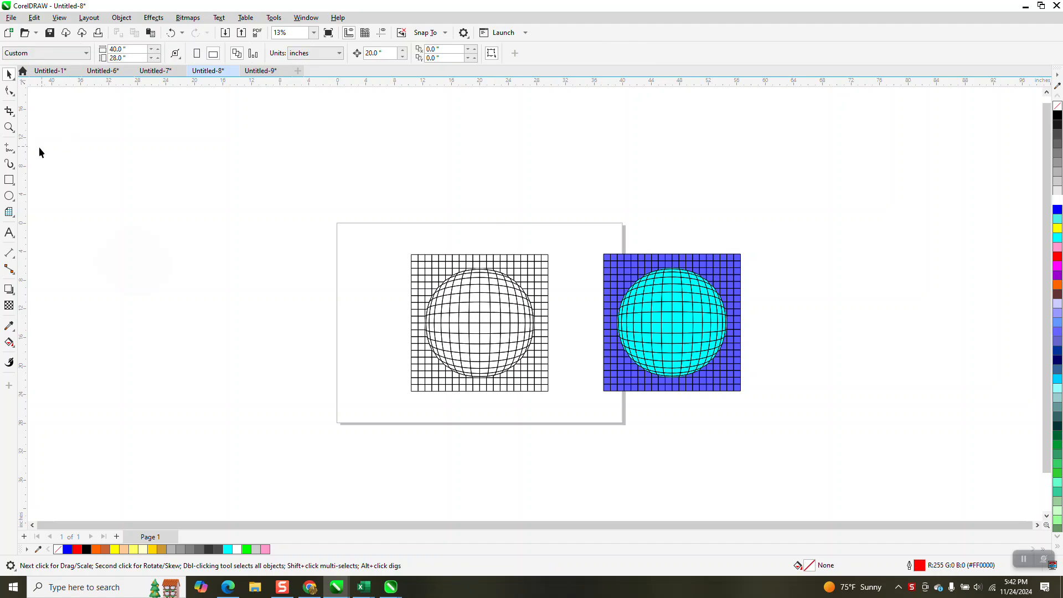
# Step: Draw a yellow rectangle about 29 inches square and send it behind the grid and sphere
pyautogui.press('F6')
pyautogui.moveTo(369, 223)
pyautogui.mouseDown()
pyautogui.moveTo(576, 412)
pyautogui.moveTo(579, 431)
pyautogui.mouseUp()
pyautogui.click(1057, 228)
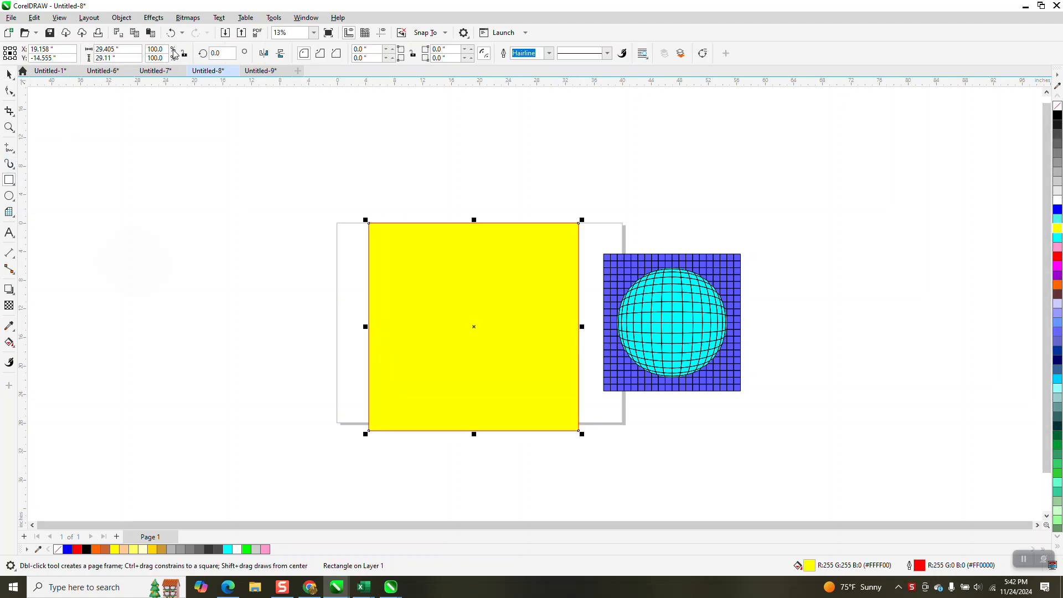
pyautogui.click(121, 18)
pyautogui.moveTo(149, 215)
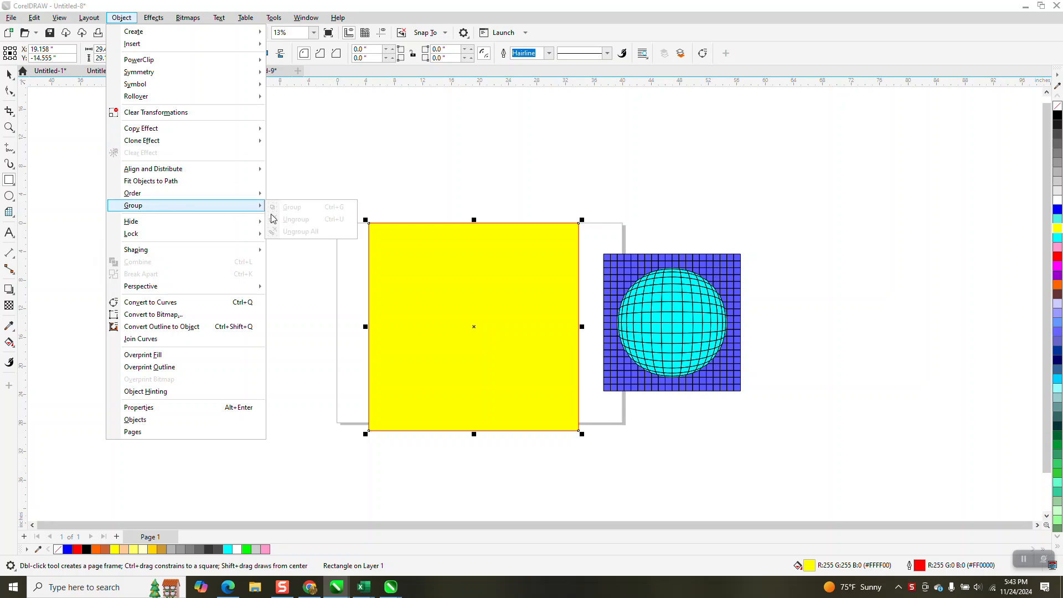
pyautogui.click(304, 207)
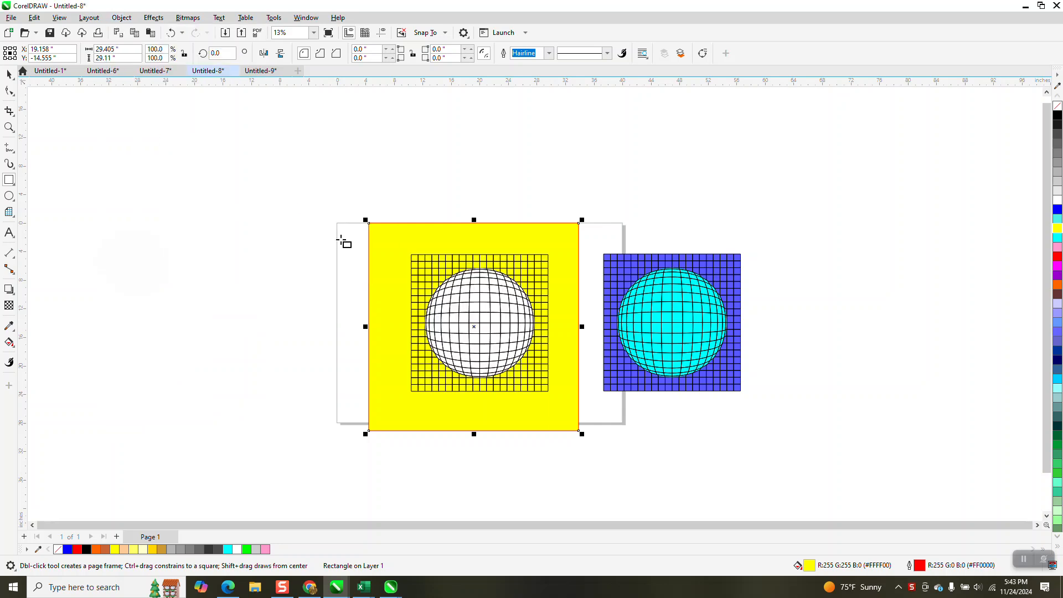
# Step: Remove the fill from the distorted sphere group
pyautogui.click(9, 74)
pyautogui.click(484, 306)
pyautogui.press('Left')
pyautogui.press('Left')
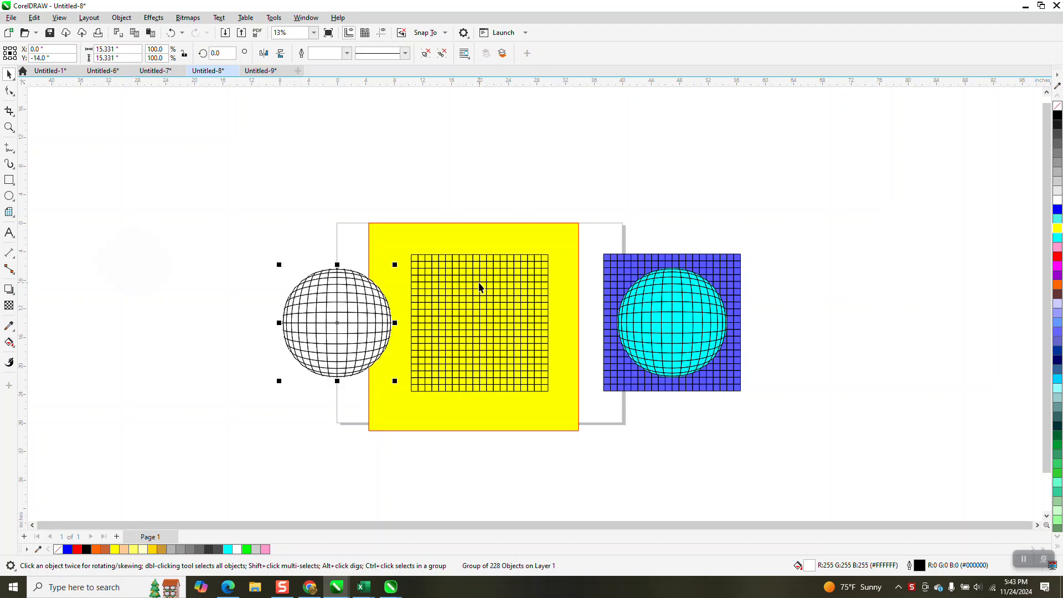
pyautogui.press('Right')
pyautogui.press('Right')
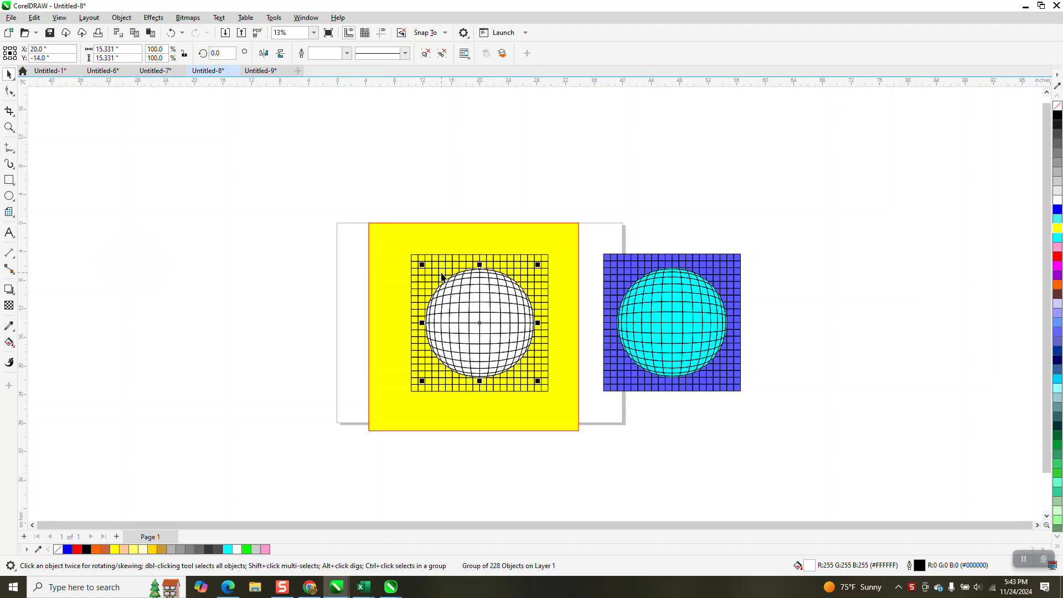
pyautogui.click(1058, 110)
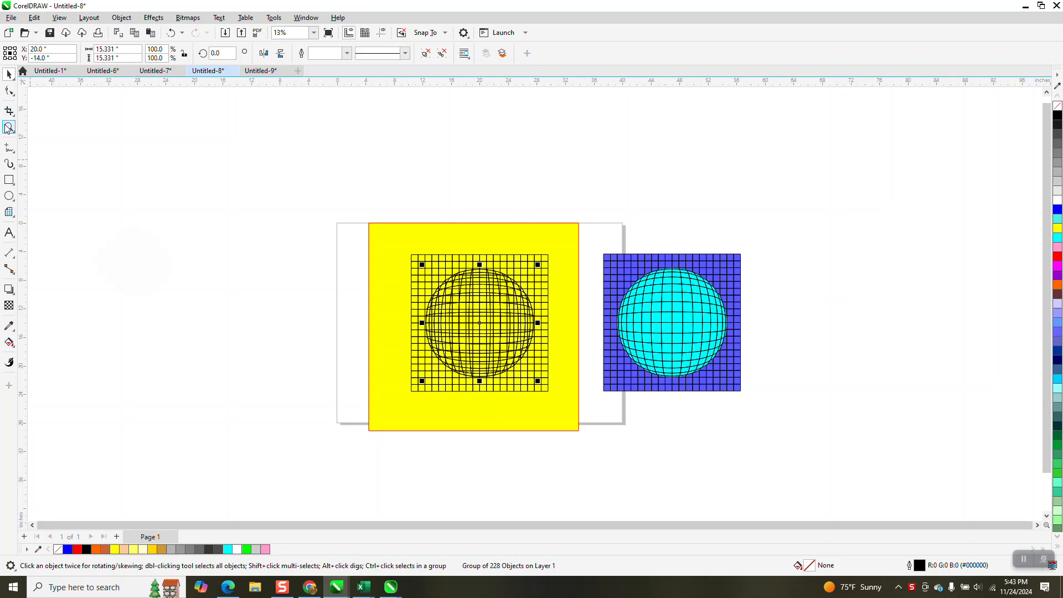
# Step: Undo the sphere's fill removal
pyautogui.click(9, 127)
pyautogui.moveTo(400, 245); pyautogui.dragTo(582, 382)
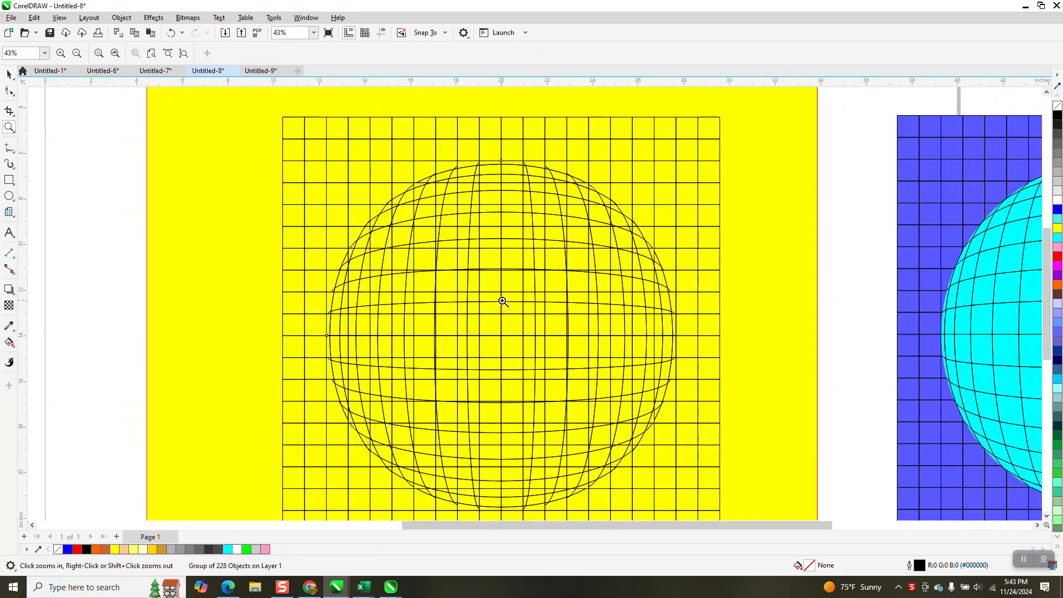
pyautogui.click(171, 33)
pyautogui.scroll(-8, 339, 260)
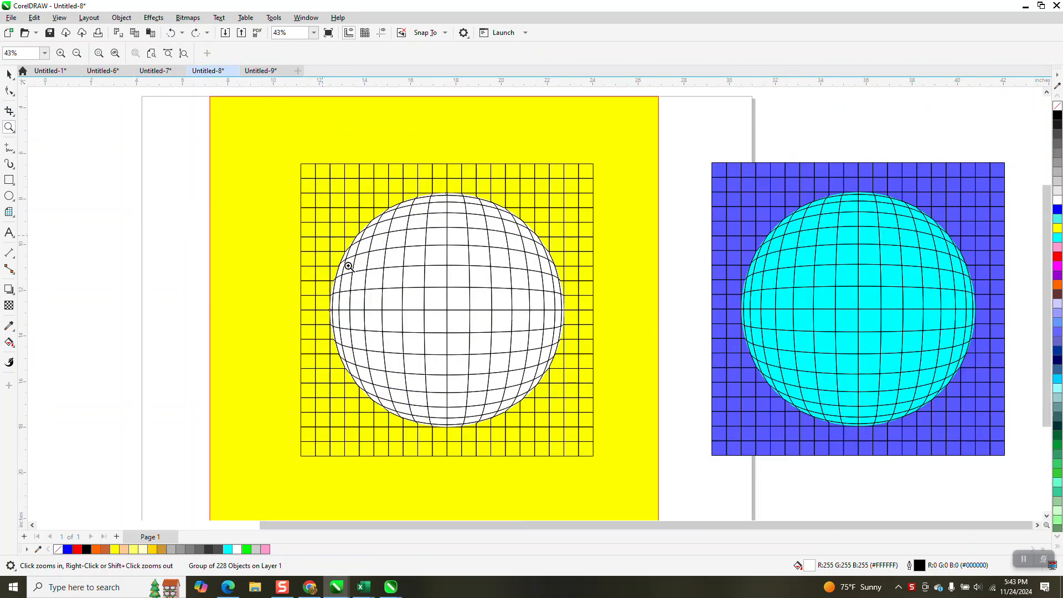
# Step: Zoom in closely to inspect where the sphere's edge meets the grid and yellow background
pyautogui.click(9, 76)
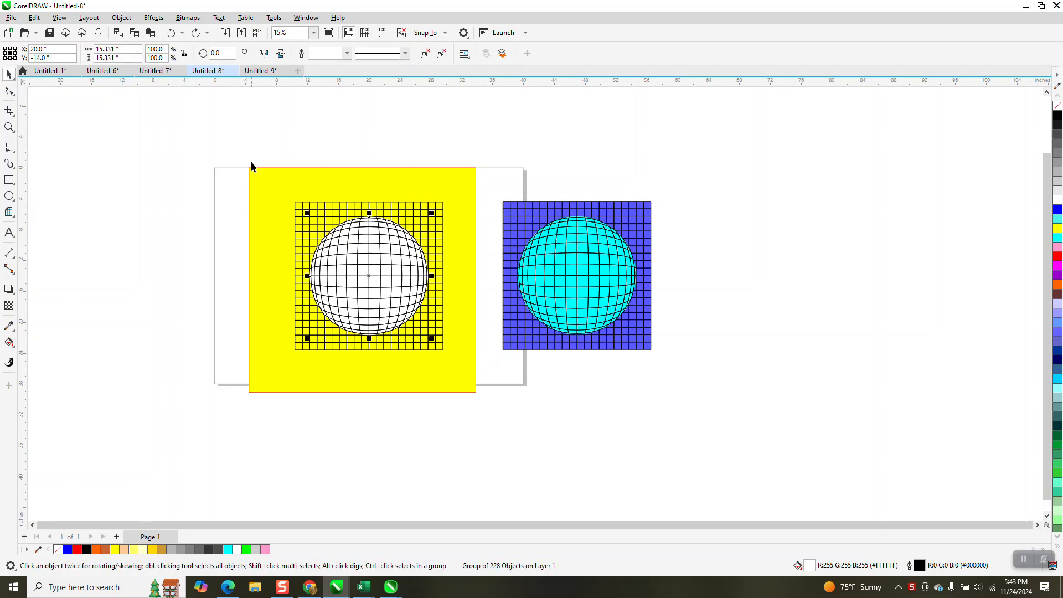
pyautogui.click(9, 127)
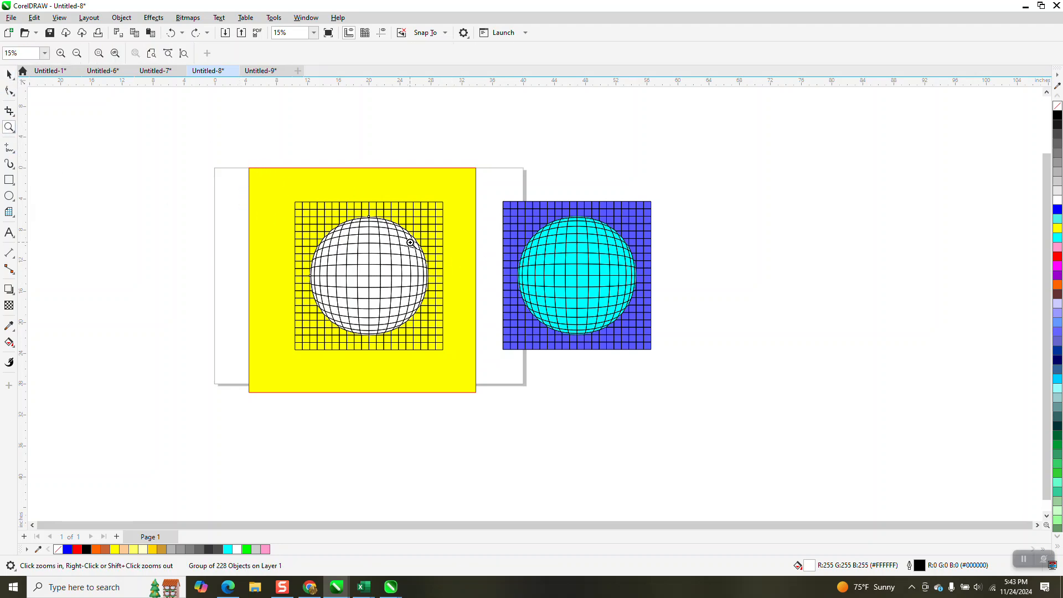
pyautogui.moveTo(408, 238); pyautogui.dragTo(431, 266)
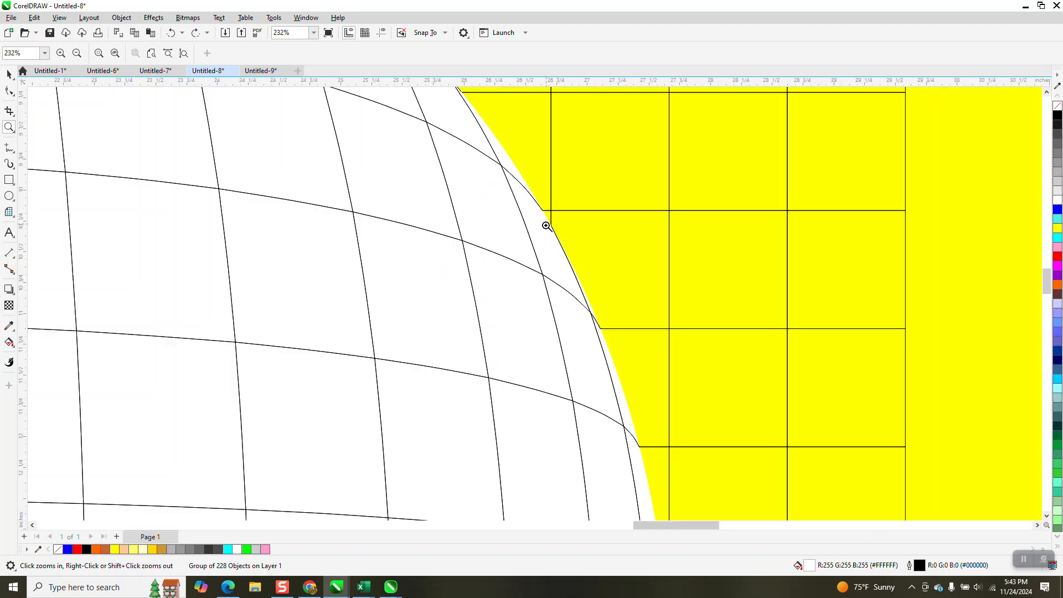
pyautogui.scroll(-1, 651, 444)
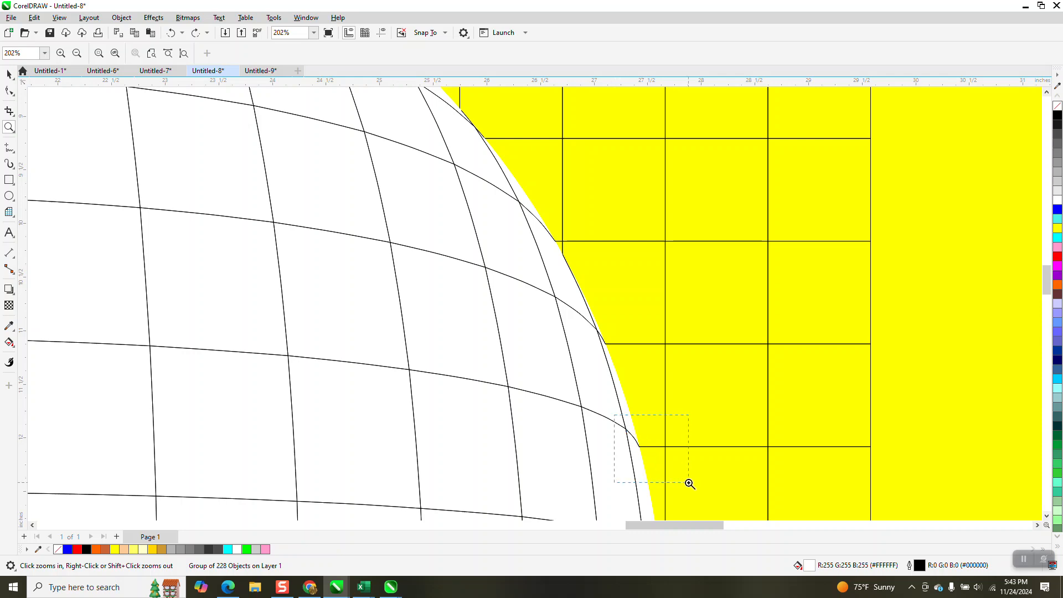
pyautogui.moveTo(614, 414); pyautogui.dragTo(689, 483)
pyautogui.moveTo(501, 317); pyautogui.dragTo(501, 317)
pyautogui.scroll(-4, 467, 301)
pyautogui.scroll(-20, 452, 294)
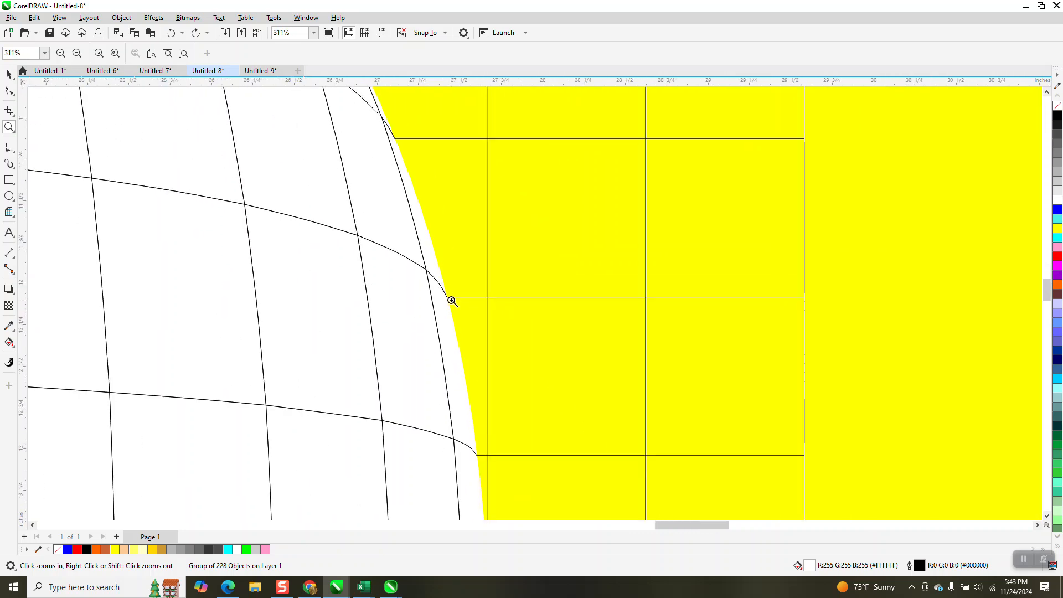
pyautogui.scroll(-4, 461, 308)
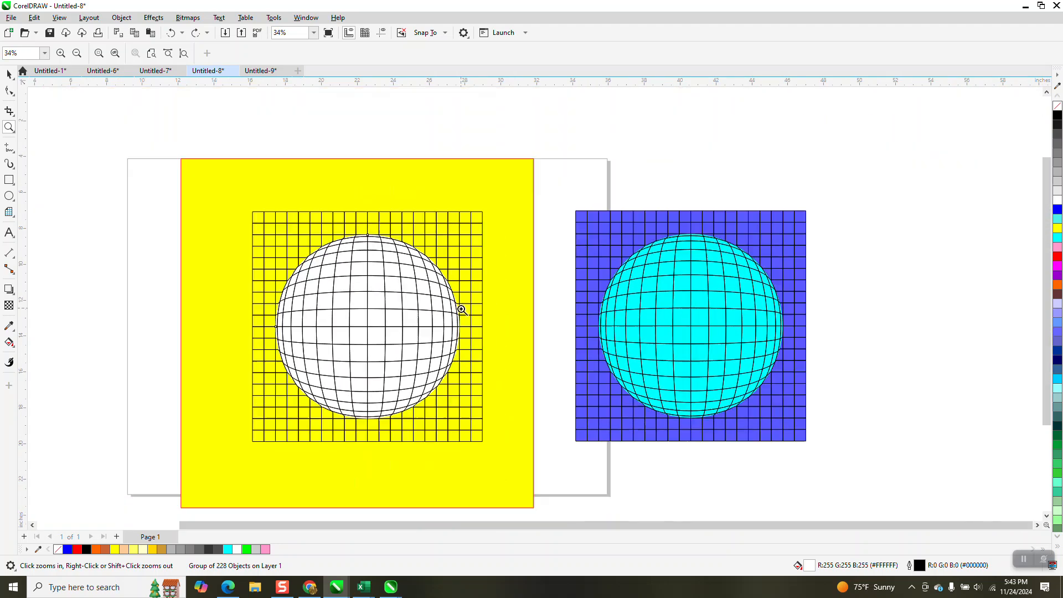
# Step: Delete the yellow background rectangle
pyautogui.click(9, 73)
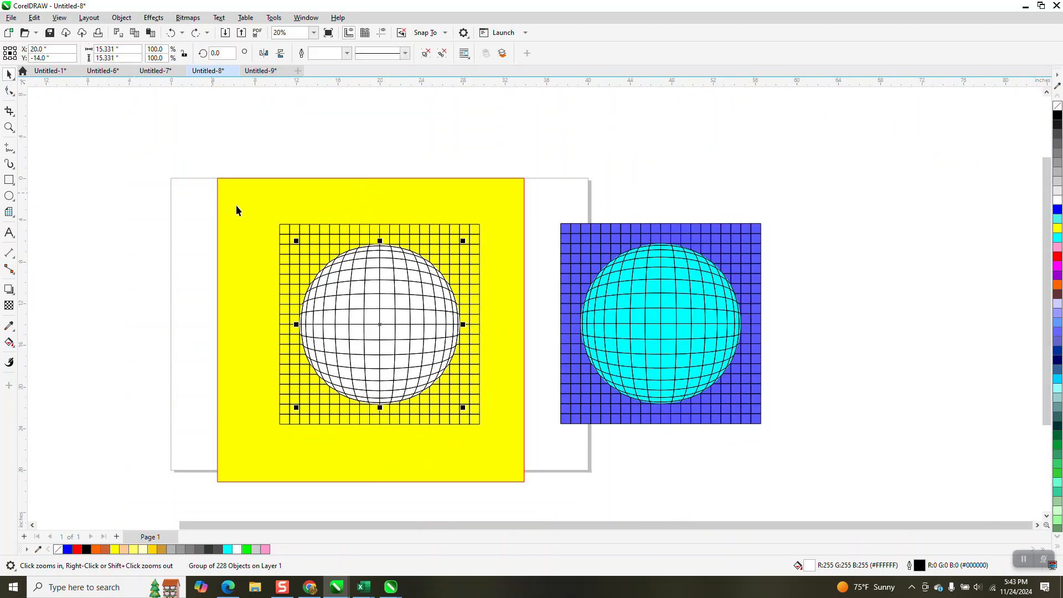
pyautogui.click(237, 195)
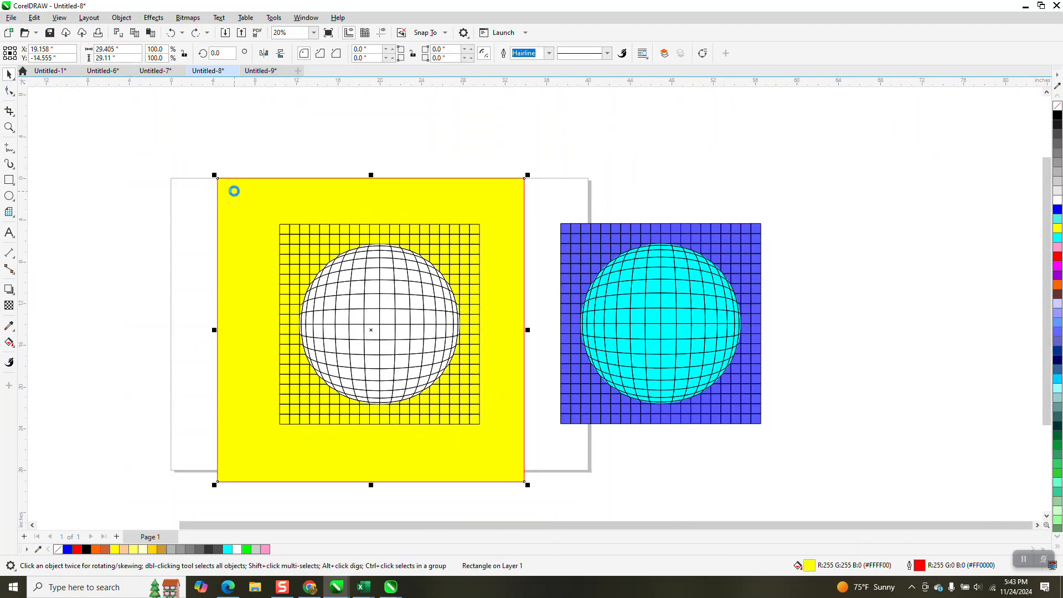
pyautogui.press('Delete')
# Step: Move the grid and sphere pair to the right of the blue-background version
pyautogui.moveTo(433, 408); pyautogui.dragTo(496, 444)
pyautogui.moveTo(413, 346); pyautogui.dragTo(883, 332)
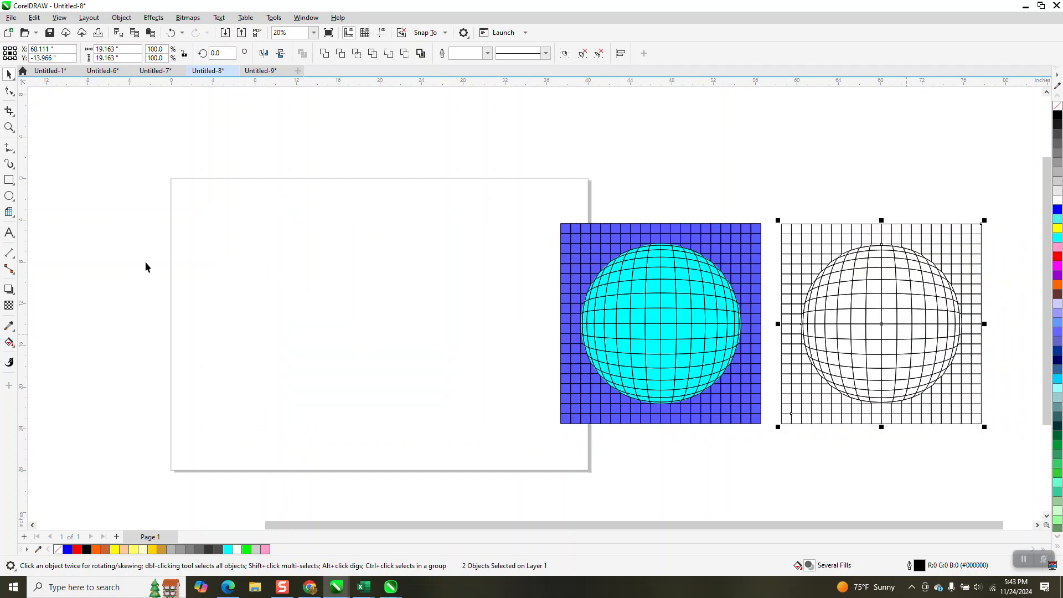
# Step: Draw a new 20 by 20 graph paper grid about 19 inches square on the page
pyautogui.click(15, 220)
pyautogui.click(47, 213)
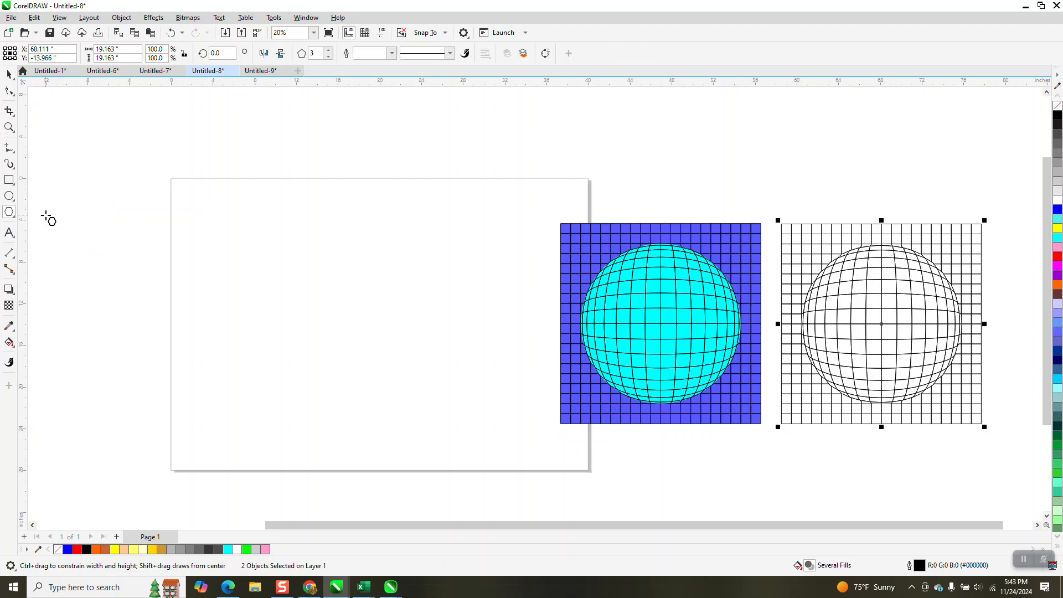
pyautogui.click(15, 220)
pyautogui.click(44, 278)
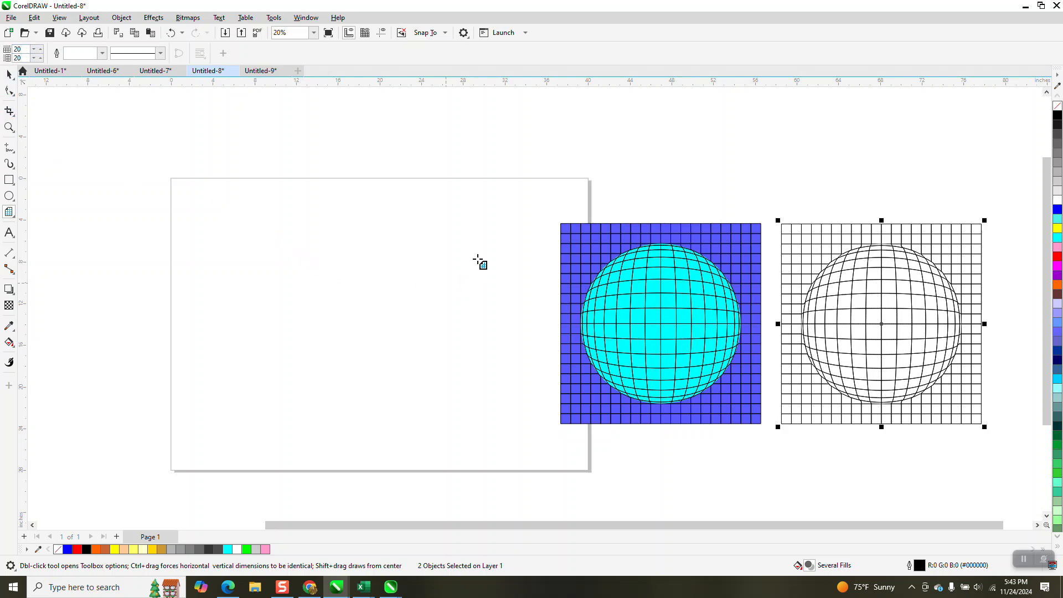
pyautogui.moveTo(493, 237)
pyautogui.mouseDown()
pyautogui.moveTo(435, 295)
pyautogui.moveTo(295, 380)
pyautogui.mouseUp()
pyautogui.click(9, 74)
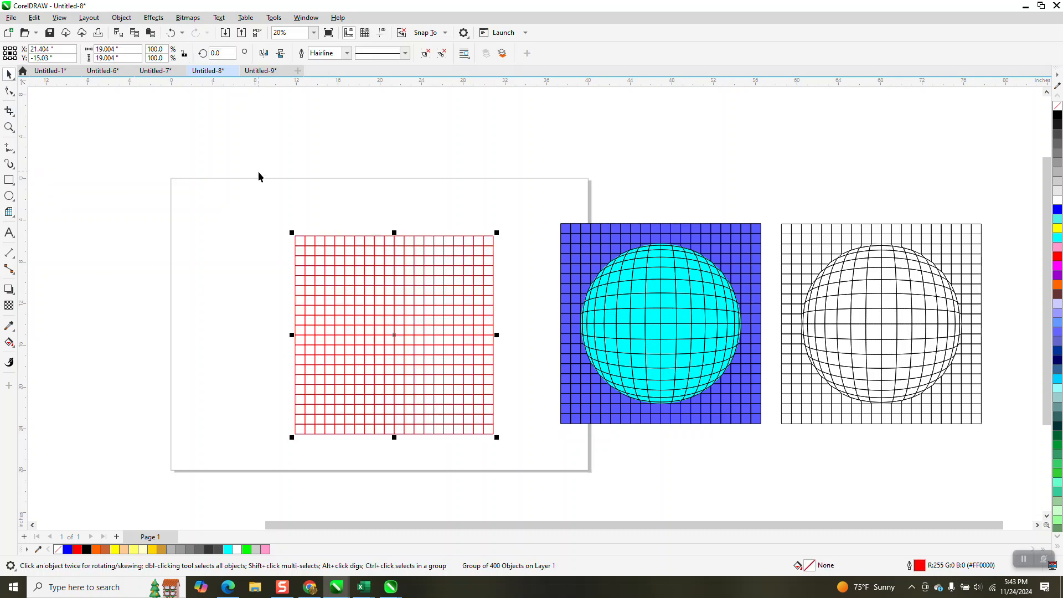
# Step: Center the new grid on the page and set its outline to black
pyautogui.press('p')
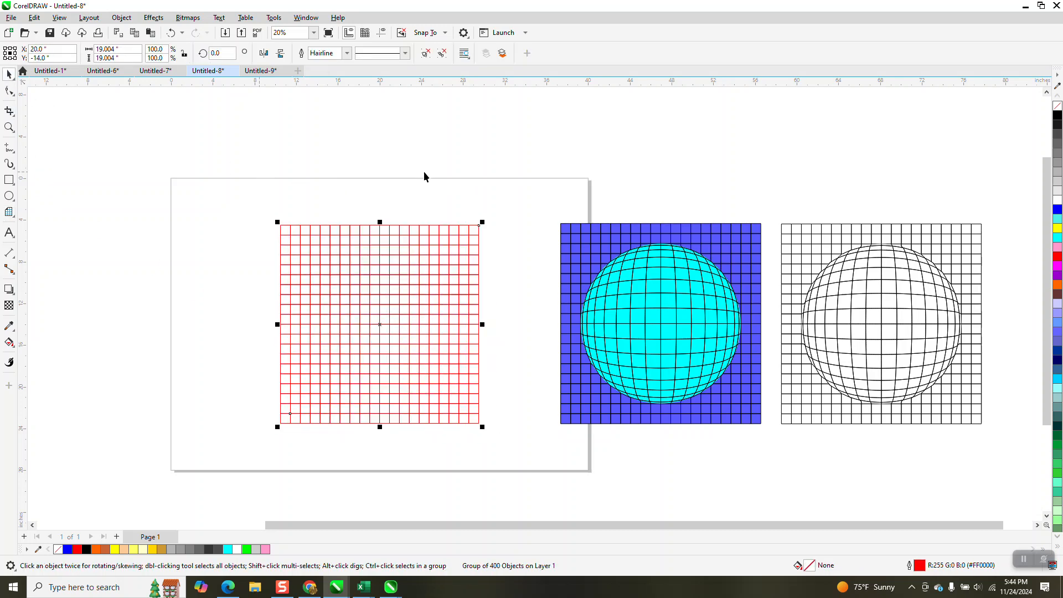
pyautogui.rightClick(1057, 115)
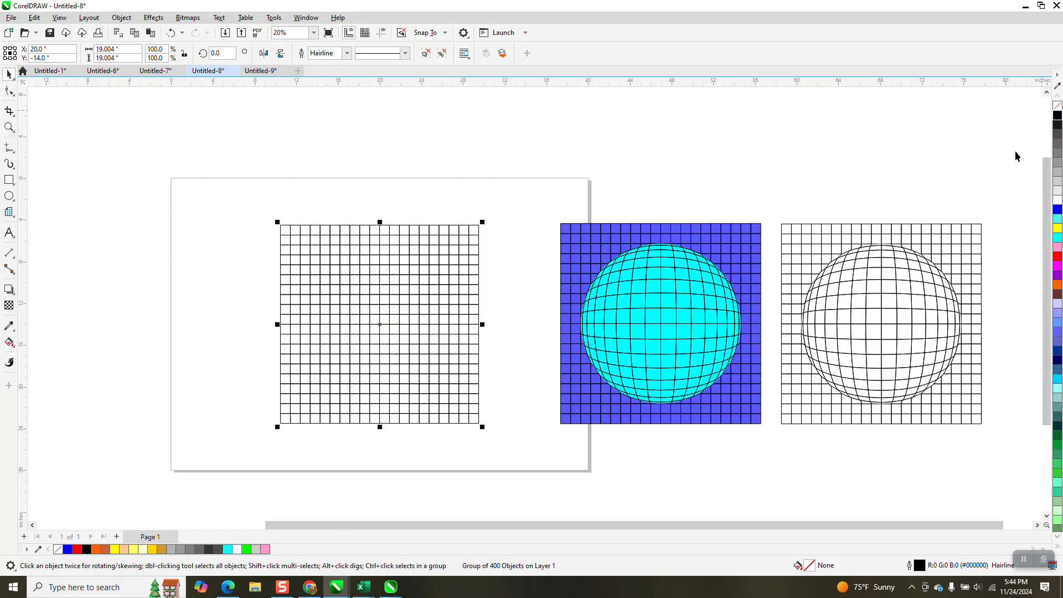
# Step: Draw a yellow rectangle about 32 by 26 inches and send it behind the new grid
pyautogui.click(9, 180)
pyautogui.moveTo(181, 177)
pyautogui.mouseDown()
pyautogui.moveTo(493, 358)
pyautogui.moveTo(513, 446)
pyautogui.mouseUp()
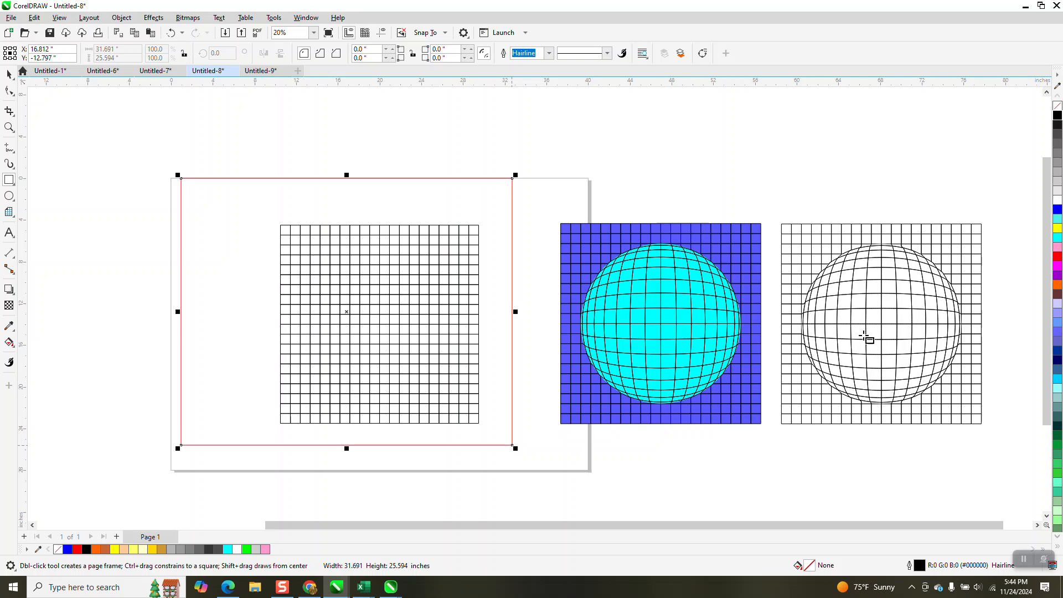
pyautogui.click(1055, 228)
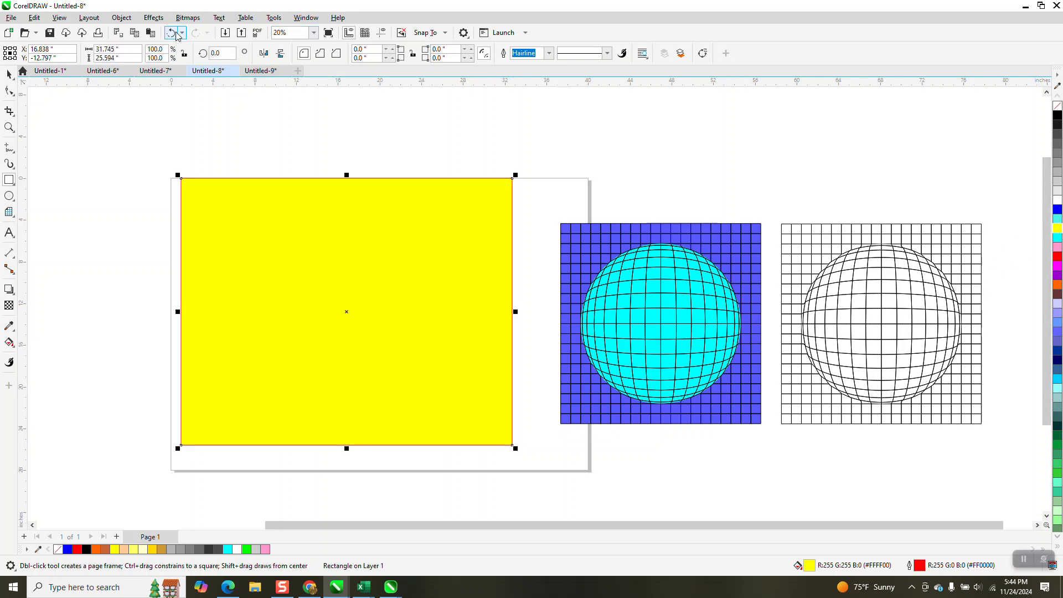
pyautogui.click(122, 18)
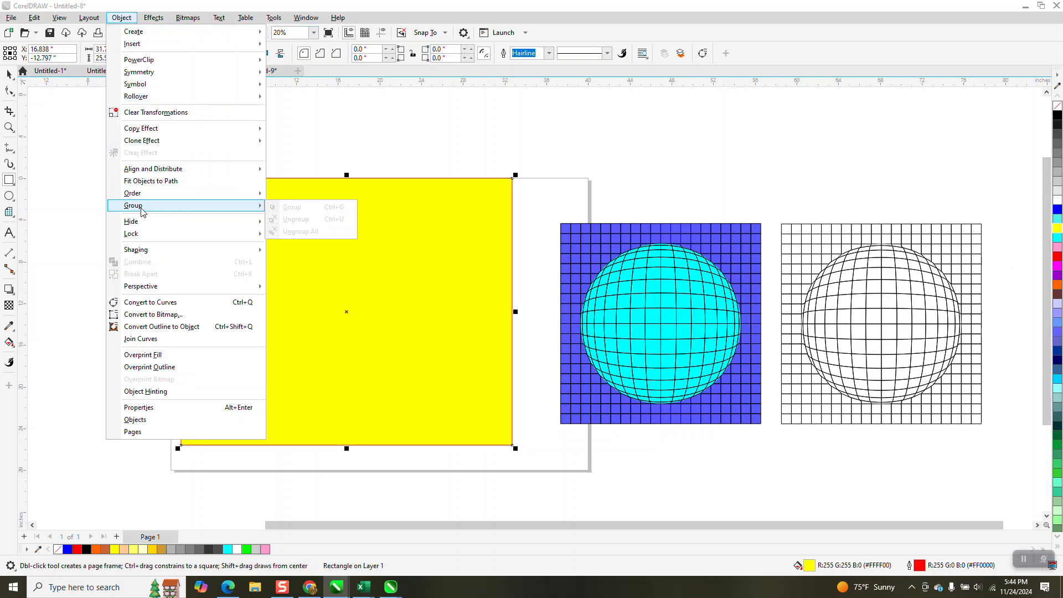
pyautogui.click(299, 206)
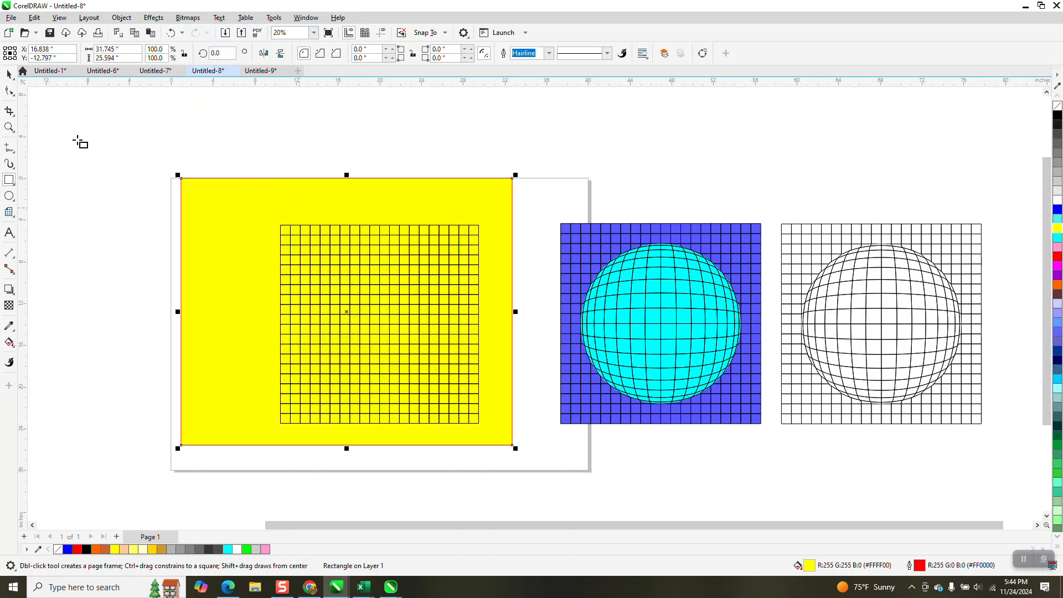
# Step: Fill two top-left cells of the new grid with blue using Smart Fill
pyautogui.click(9, 75)
pyautogui.click(130, 167)
pyautogui.click(264, 222)
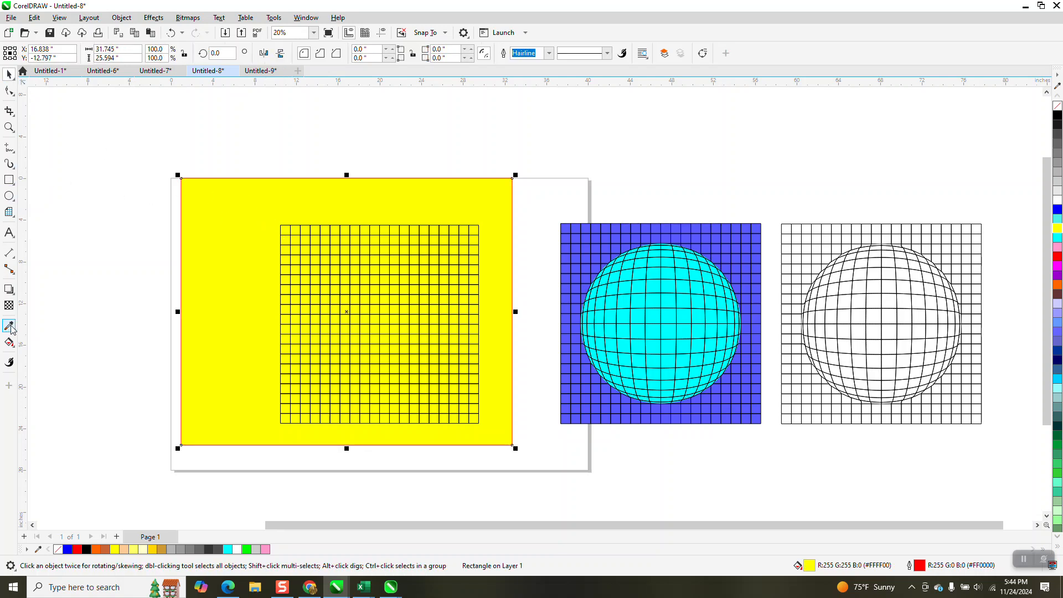
pyautogui.click(10, 343)
pyautogui.click(16, 352)
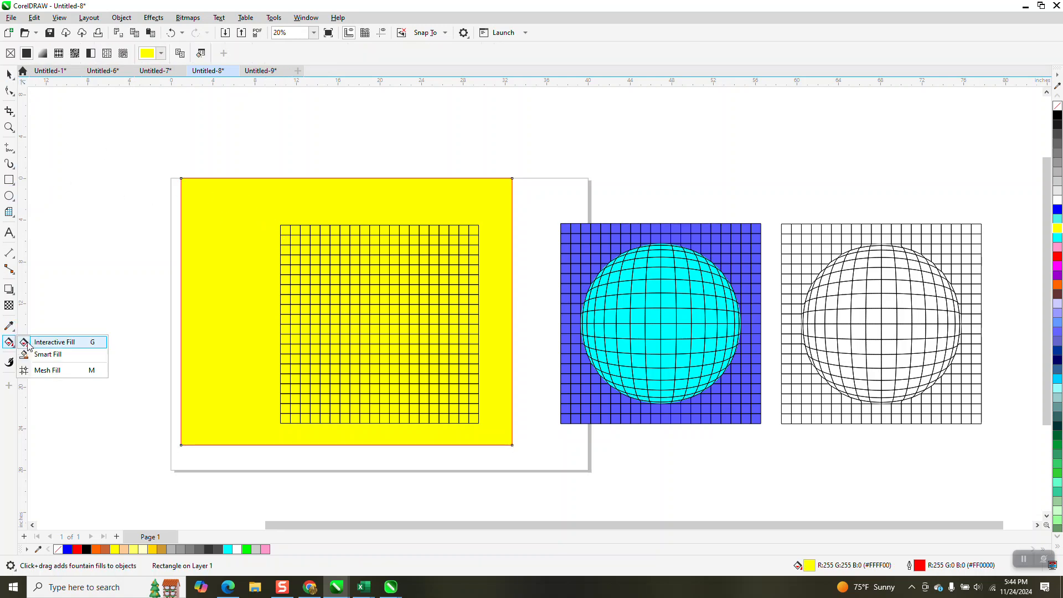
pyautogui.click(41, 356)
pyautogui.click(285, 230)
pyautogui.click(296, 230)
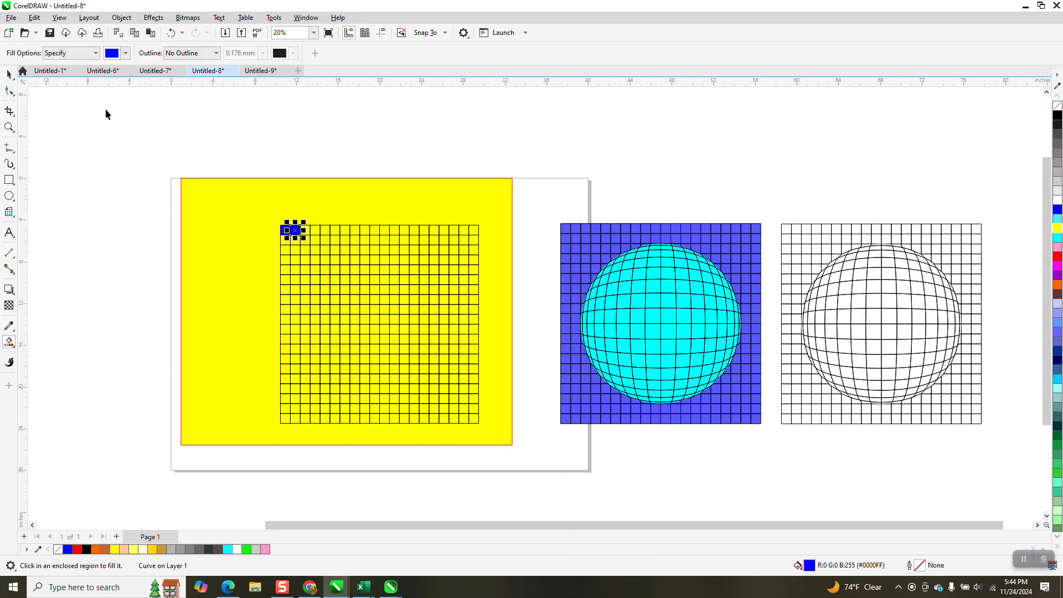
# Step: Undo both Smart Fill cells and delete the yellow rectangle
pyautogui.press('space')
pyautogui.click(170, 32)
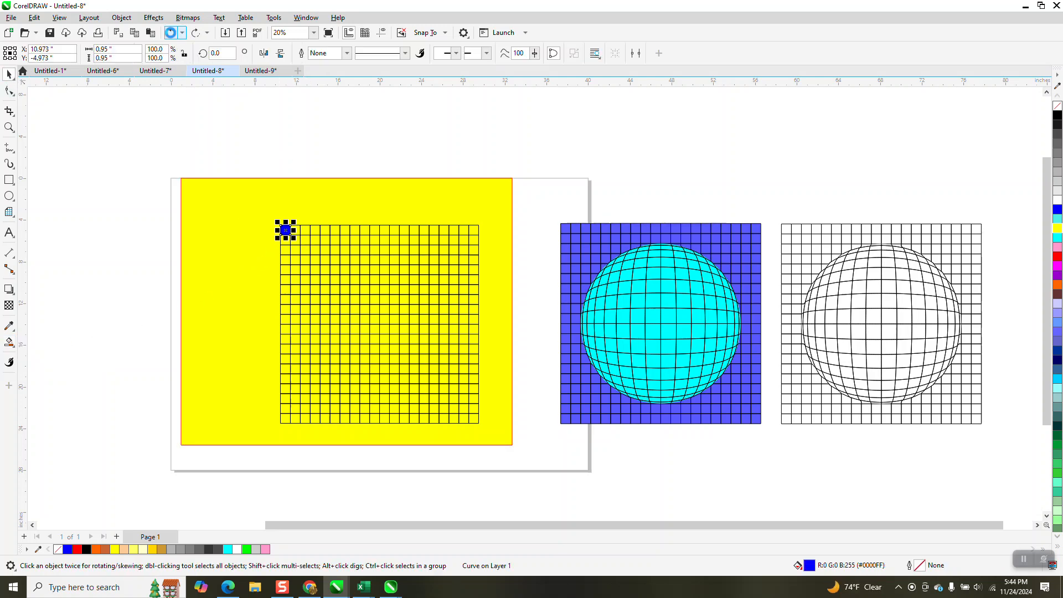
pyautogui.click(171, 33)
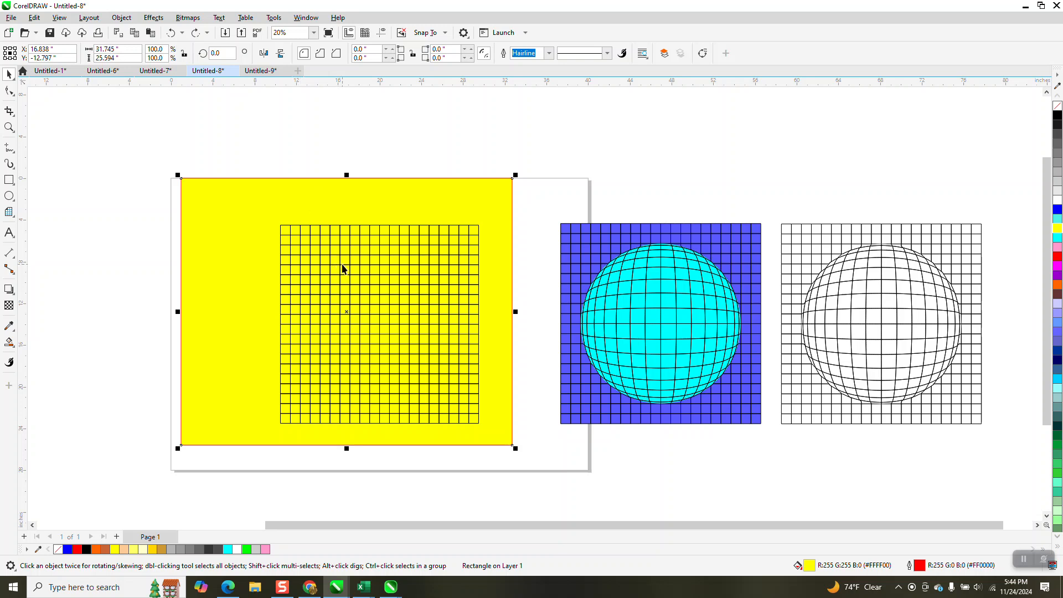
pyautogui.press('Delete')
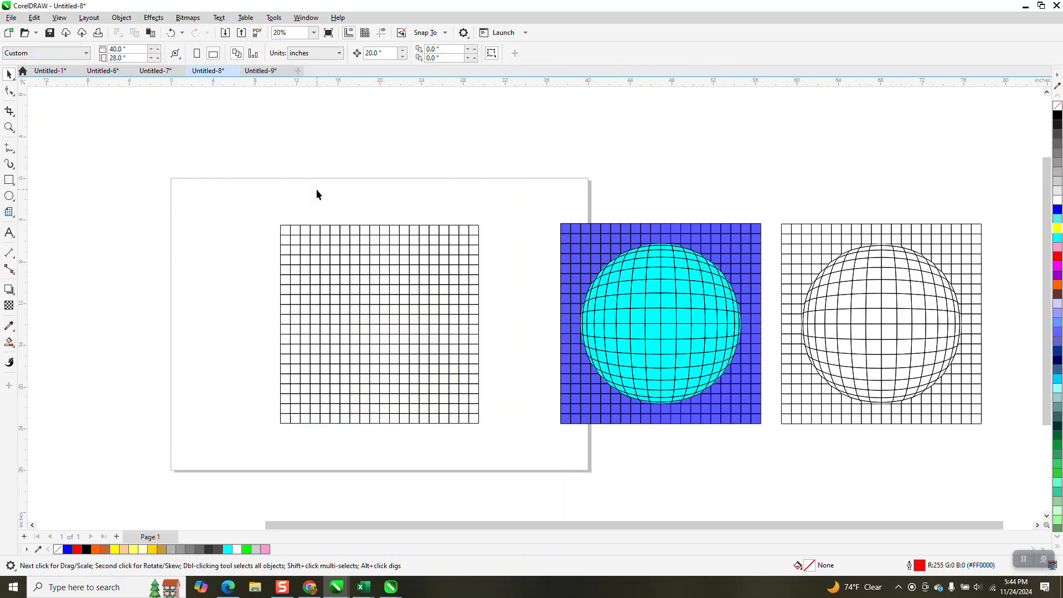
# Step: Draw a circle about 14.8 inches across over the new grid and center it on the page
pyautogui.click(369, 275)
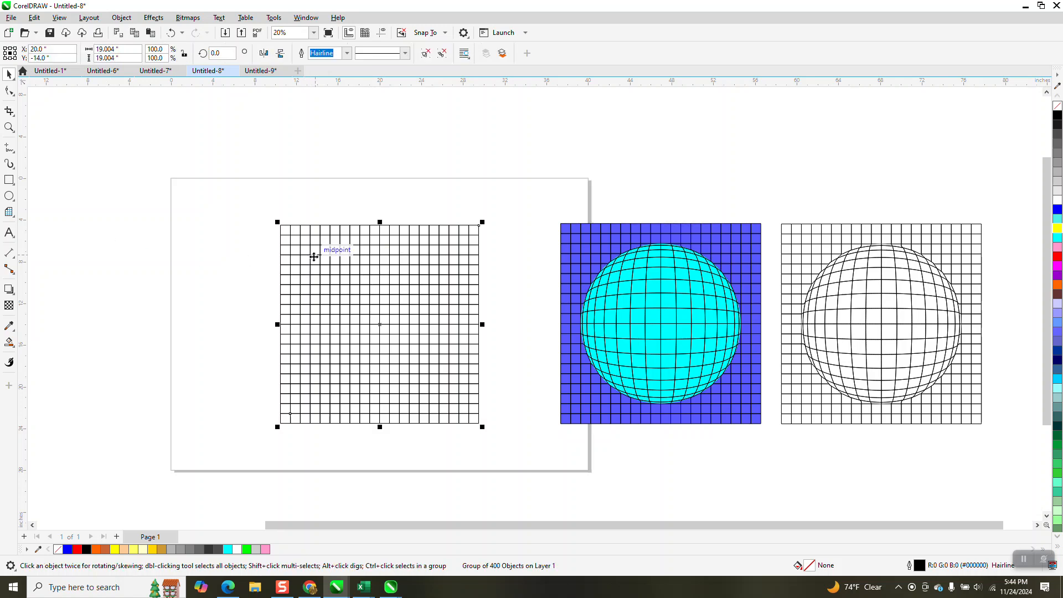
pyautogui.click(10, 197)
pyautogui.moveTo(228, 194)
pyautogui.mouseDown()
pyautogui.moveTo(138, 268)
pyautogui.moveTo(137, 348)
pyautogui.mouseUp()
pyautogui.press('p')
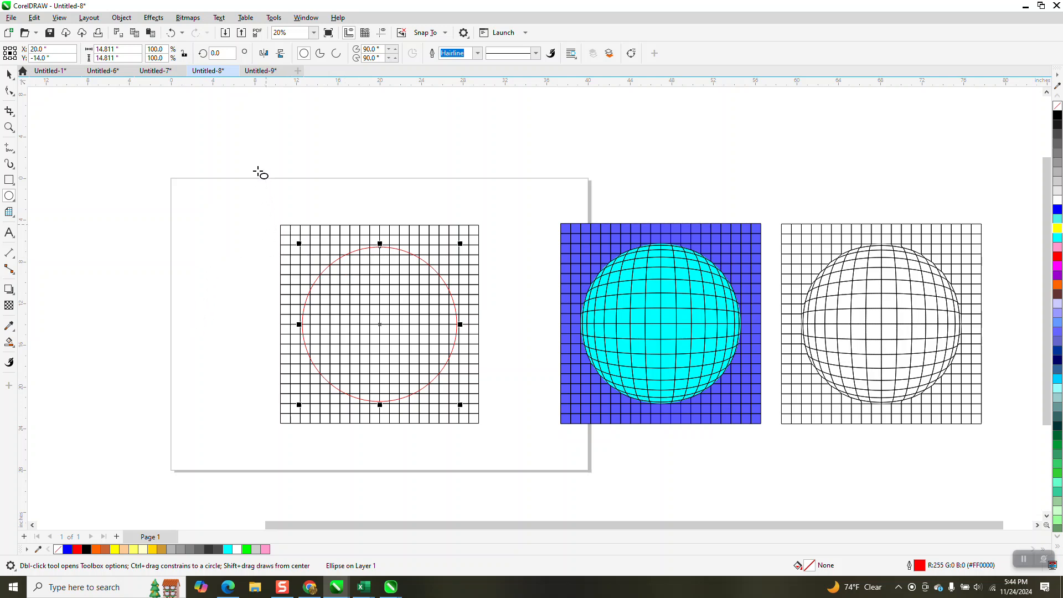
# Step: Apply a Fish Eye lens at 100% rate to the circle and freeze it
pyautogui.click(154, 17)
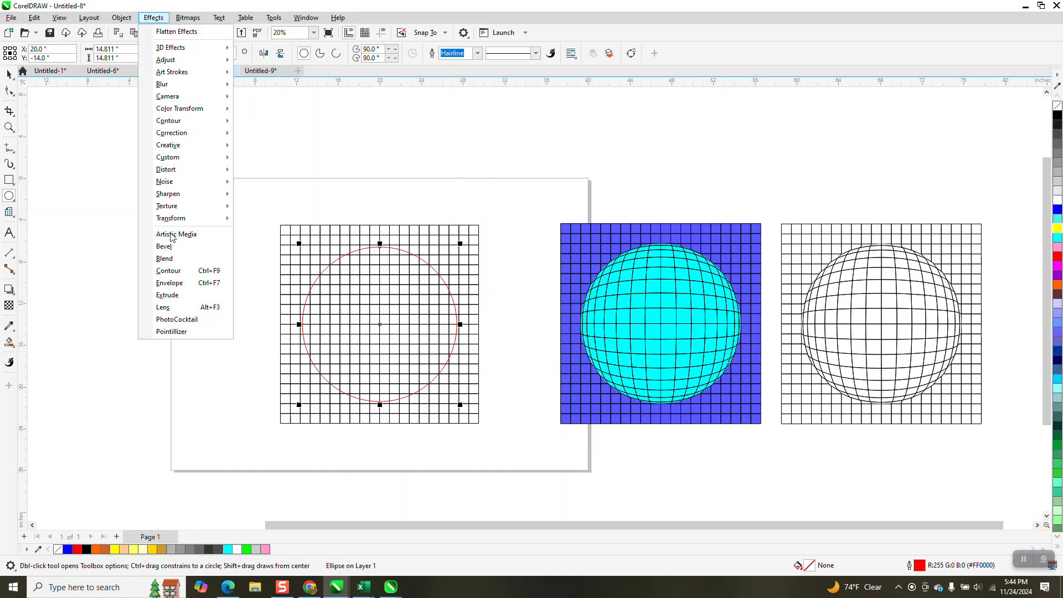
pyautogui.click(173, 308)
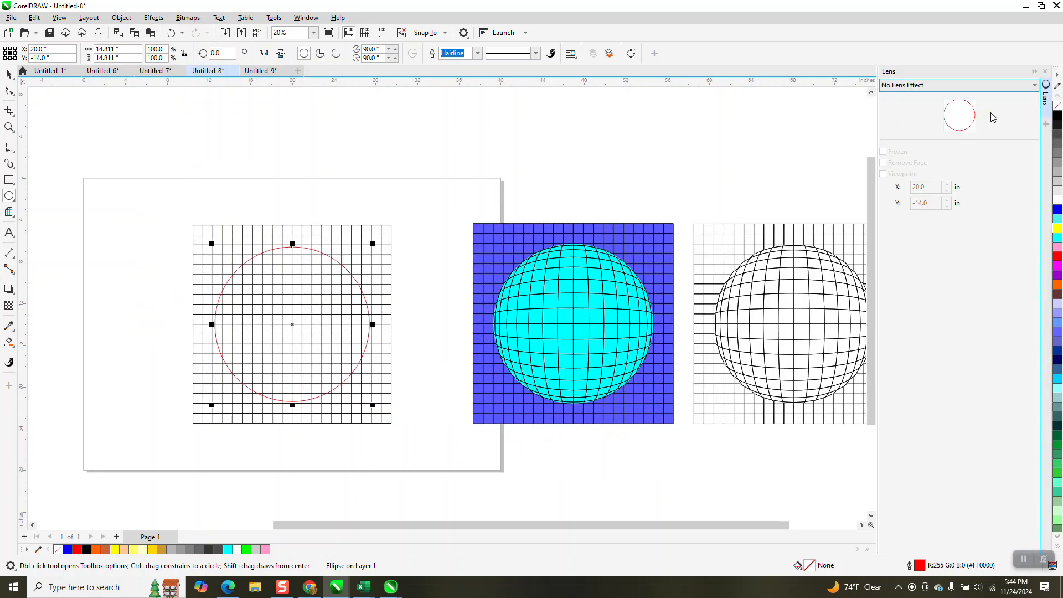
pyautogui.click(1033, 87)
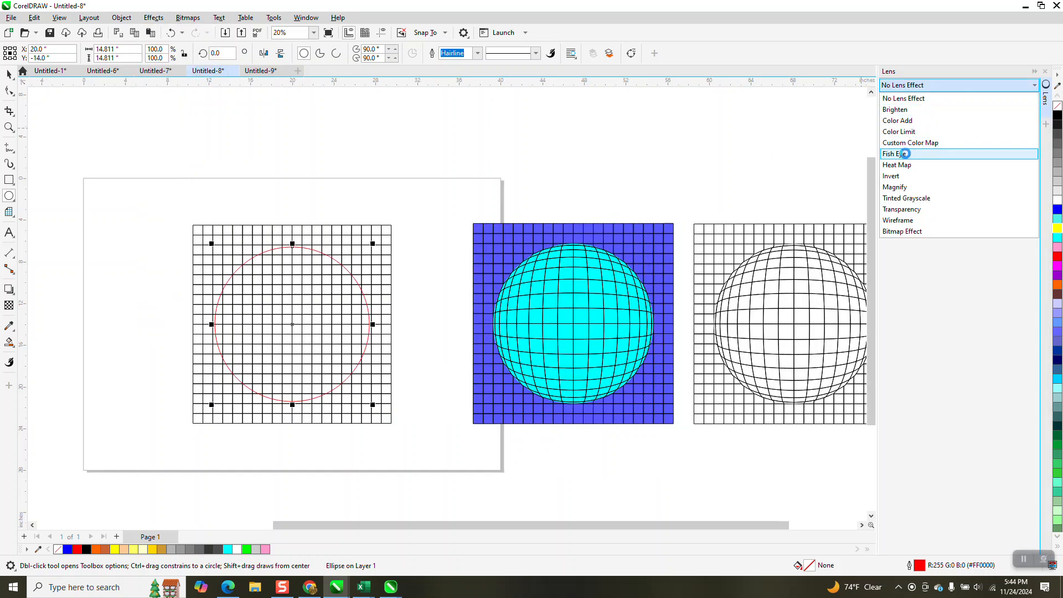
pyautogui.click(908, 155)
pyautogui.scroll(-1, 489, 182)
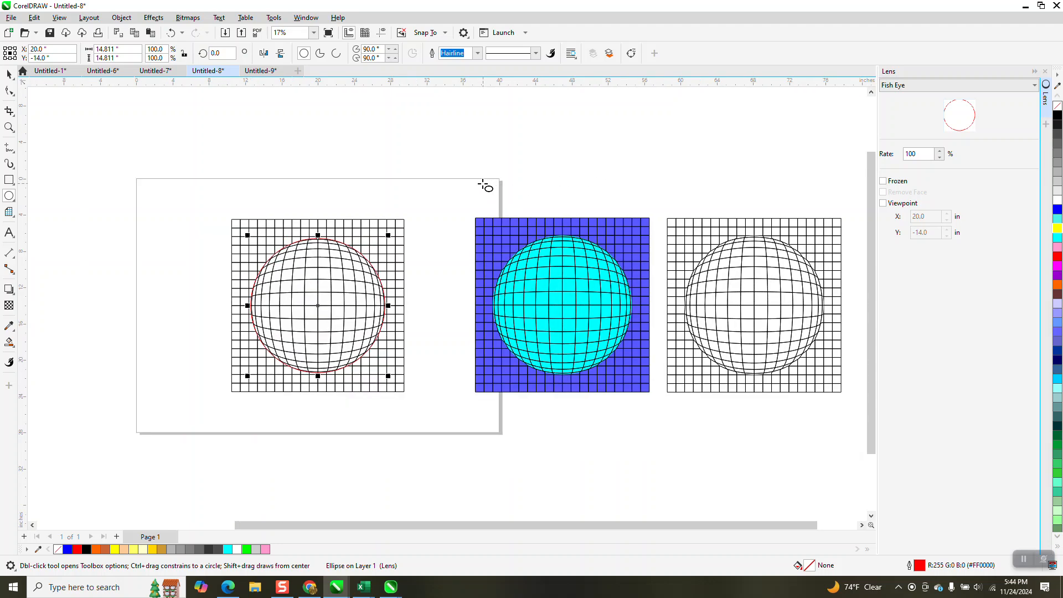
pyautogui.click(883, 181)
pyautogui.scroll(-1, 119, 147)
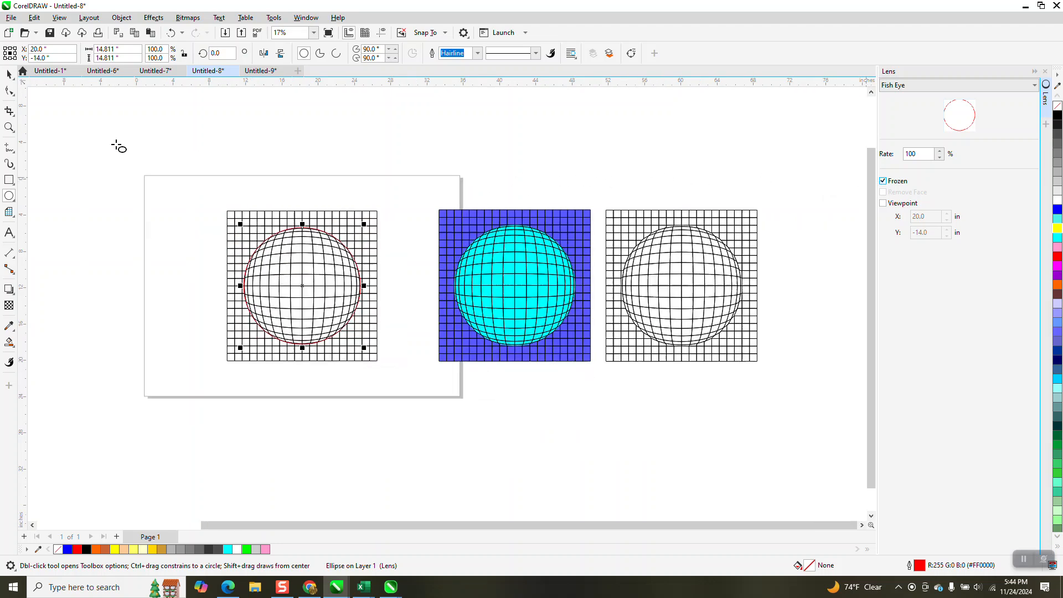
# Step: Move the frozen lens group 20 inches left off the grid and ungroup all its objects
pyautogui.click(9, 74)
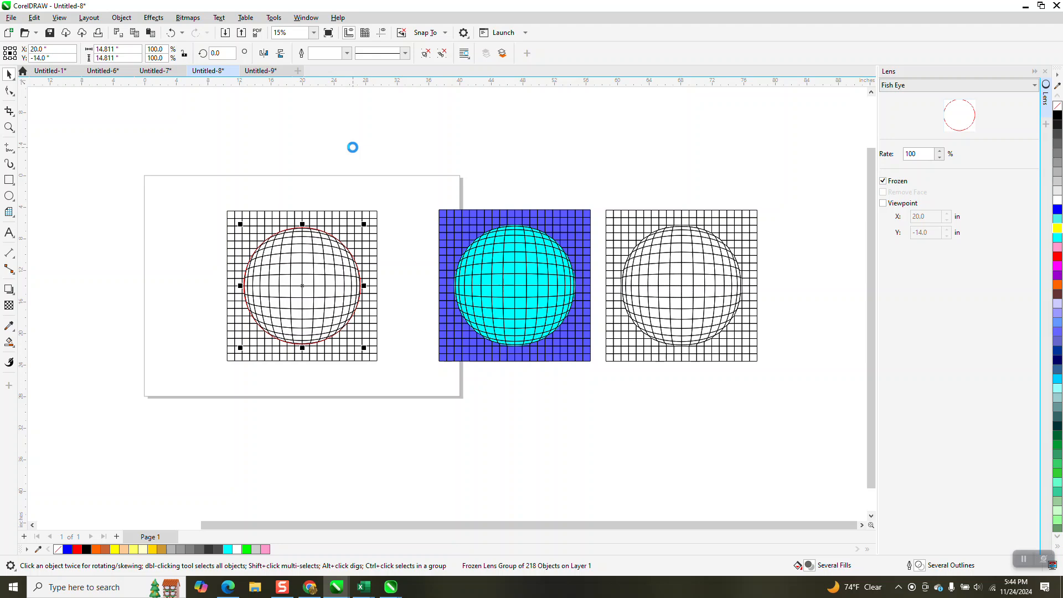
pyautogui.hotkey('shift', 'Left')
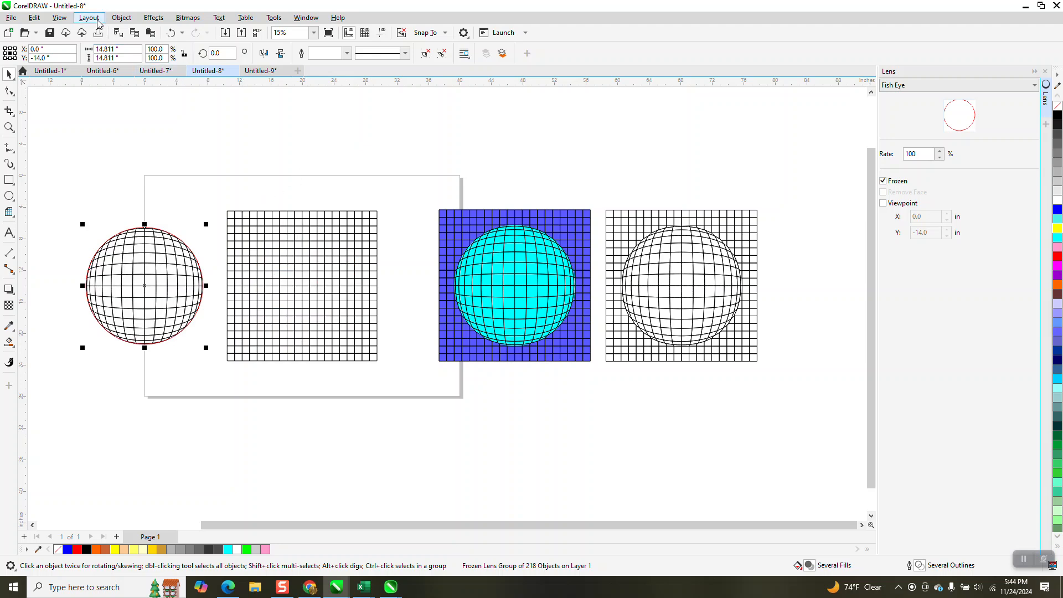
pyautogui.click(121, 17)
pyautogui.moveTo(147, 206)
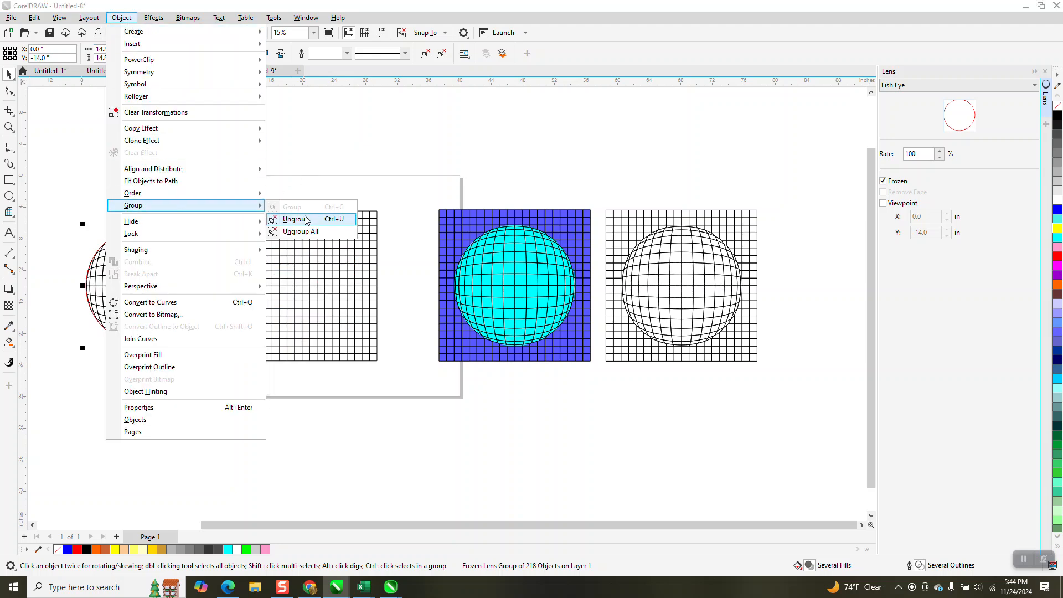
pyautogui.click(310, 220)
pyautogui.click(282, 187)
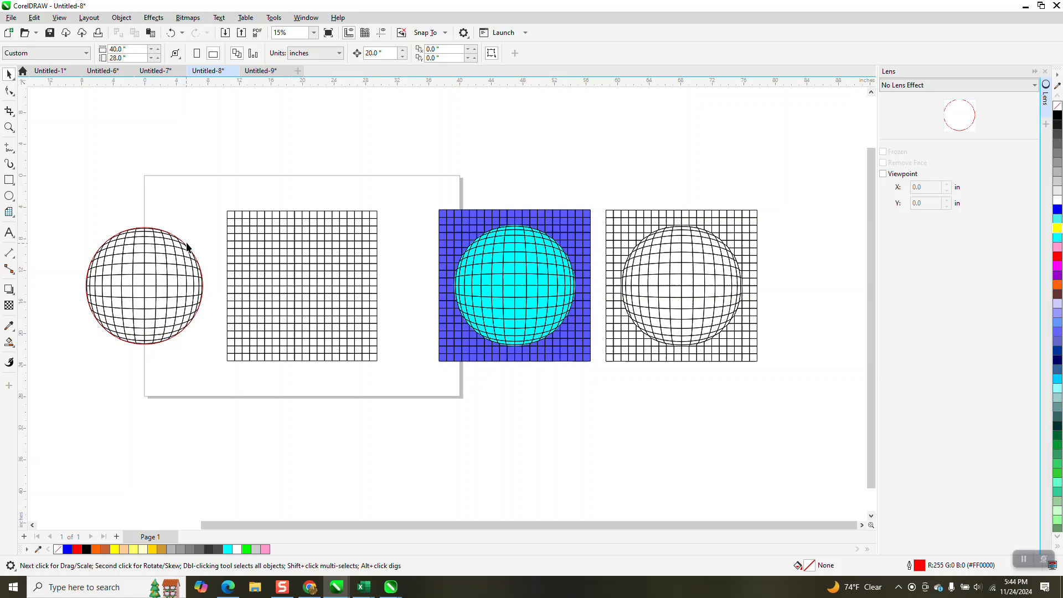
# Step: Select the frozen sphere's red outline circle and move it up above the page out of the way
pyautogui.click(183, 245)
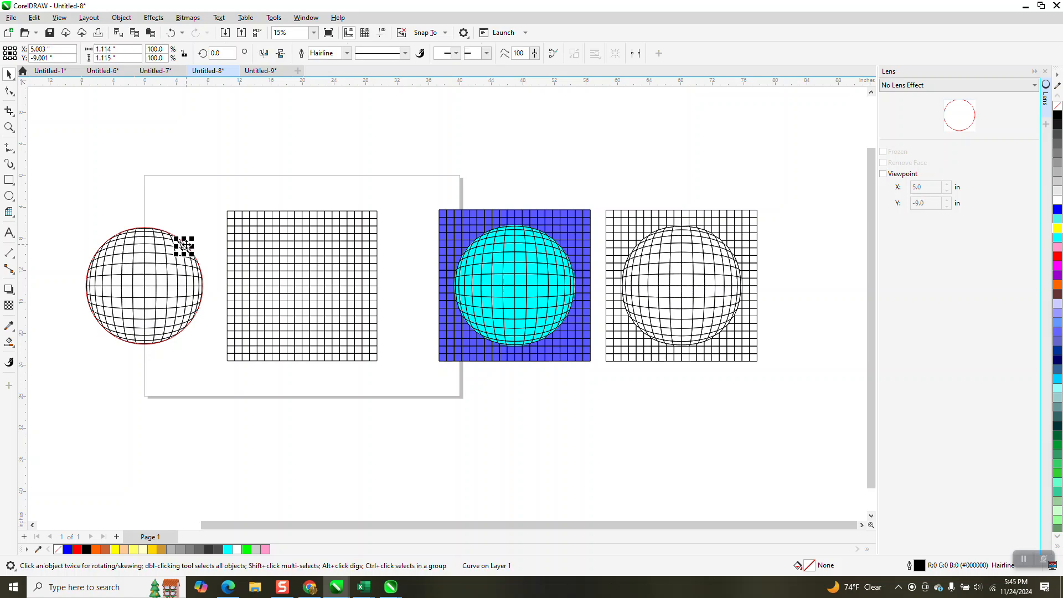
pyautogui.click(192, 195)
pyautogui.click(10, 127)
pyautogui.moveTo(140, 209); pyautogui.dragTo(183, 243)
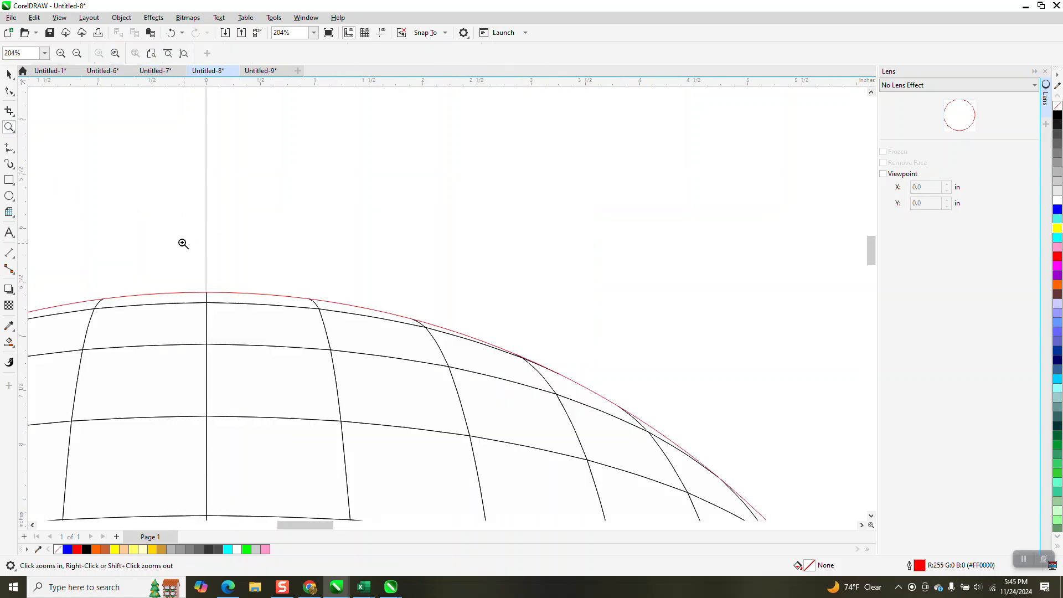
pyautogui.press('space')
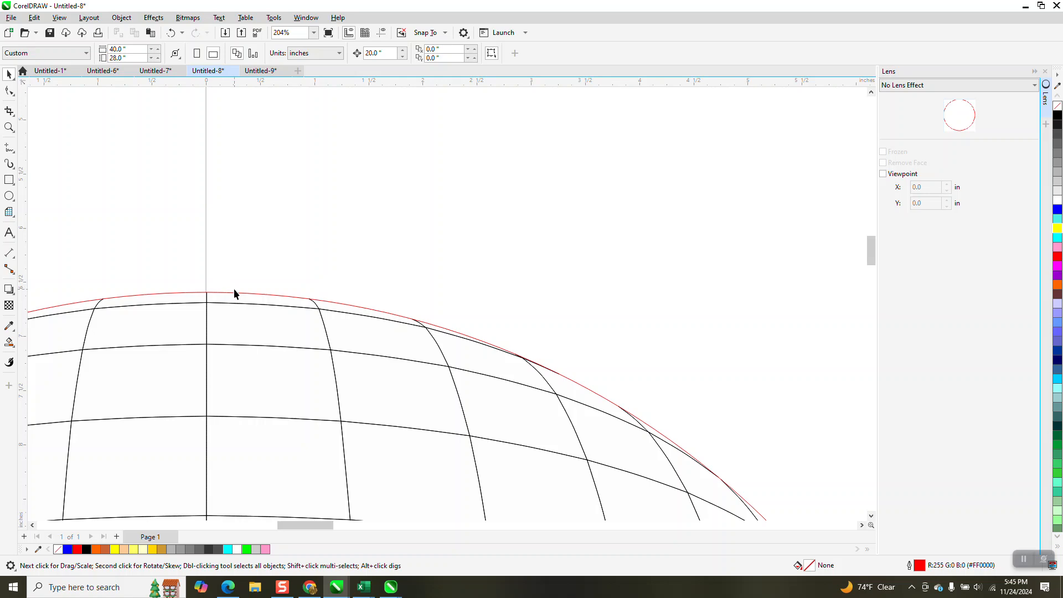
pyautogui.click(238, 293)
pyautogui.scroll(-1, 164, 286)
pyautogui.press('Right')
pyautogui.scroll(-2, 160, 264)
pyautogui.scroll(-1, 276, 270)
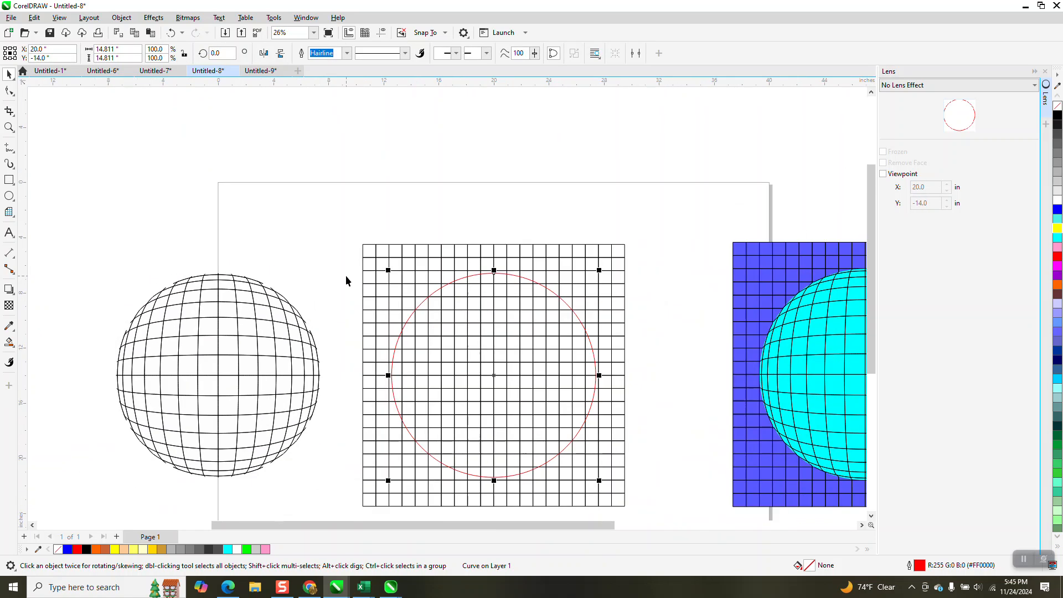
pyautogui.press('pagedown')
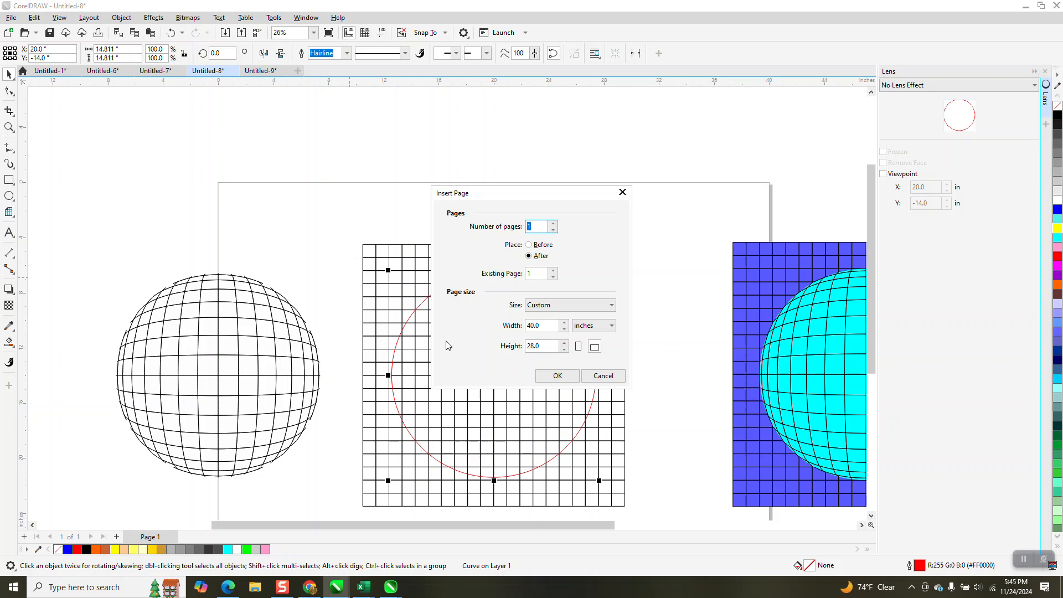
pyautogui.click(617, 378)
pyautogui.press('Up')
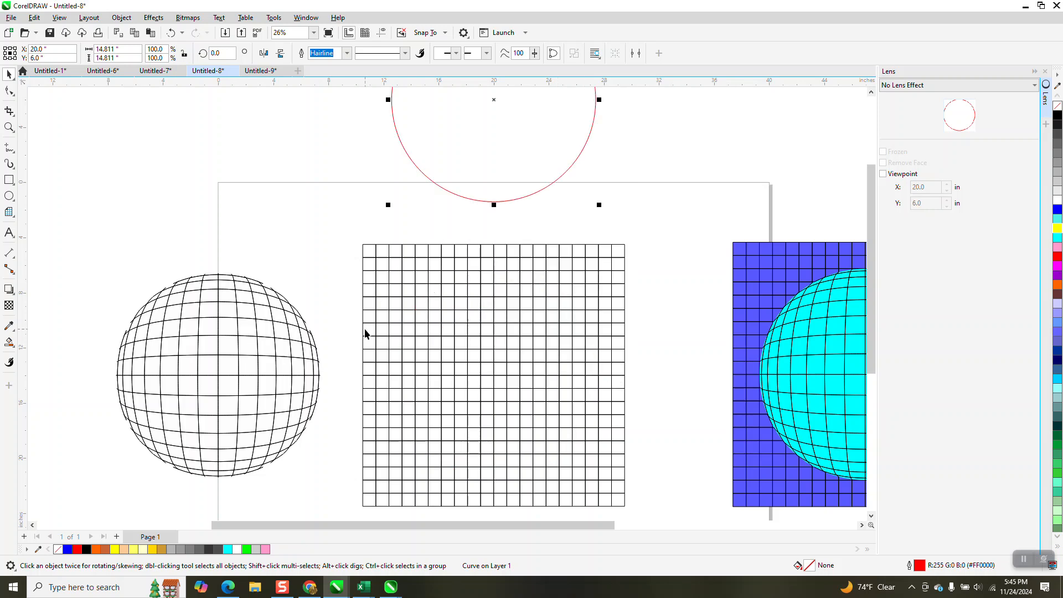
pyautogui.press('Up')
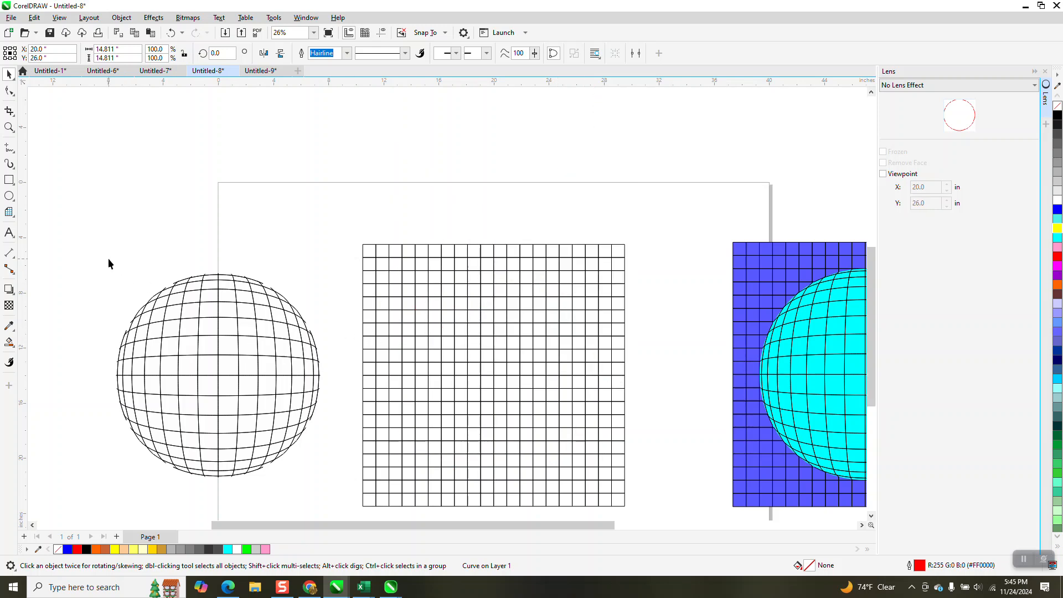
# Step: Draw a yellow rectangle about 33 by 15 inches over the sphere and send it to the back
pyautogui.click(9, 180)
pyautogui.moveTo(77, 266); pyautogui.dragTo(533, 467)
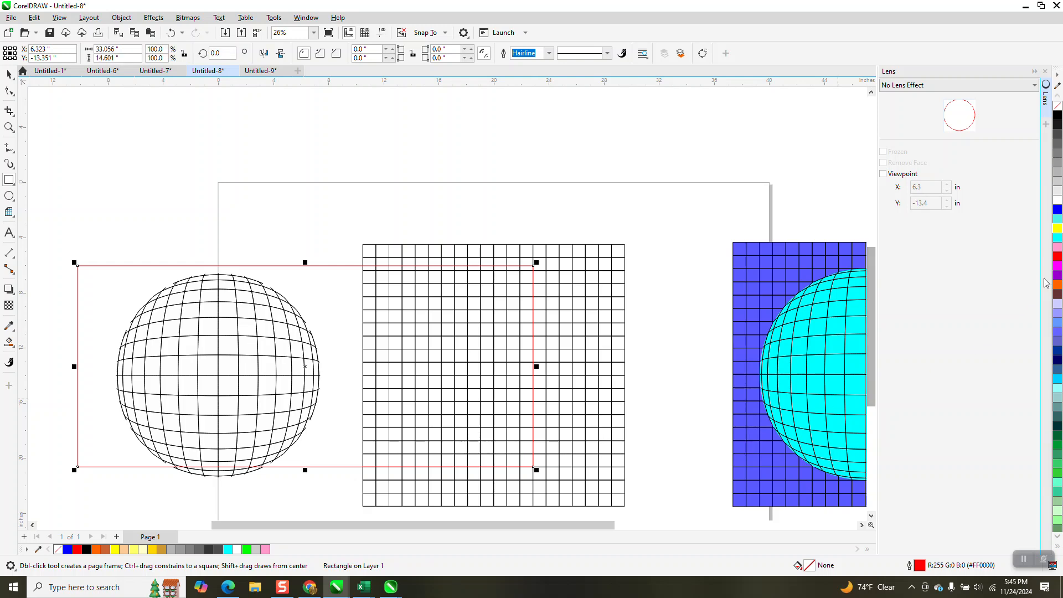
pyautogui.click(1057, 228)
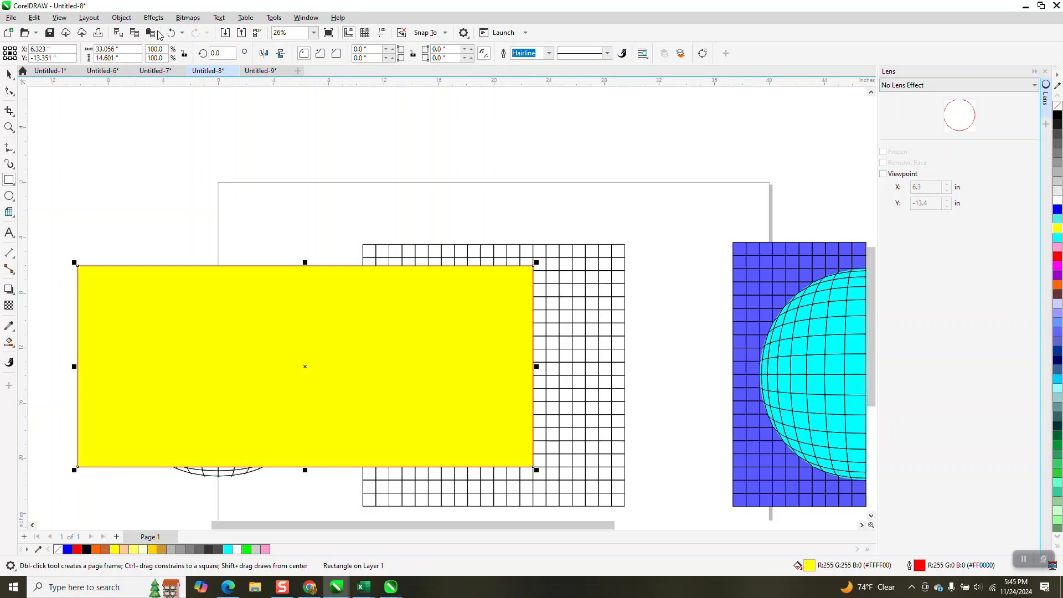
pyautogui.click(121, 18)
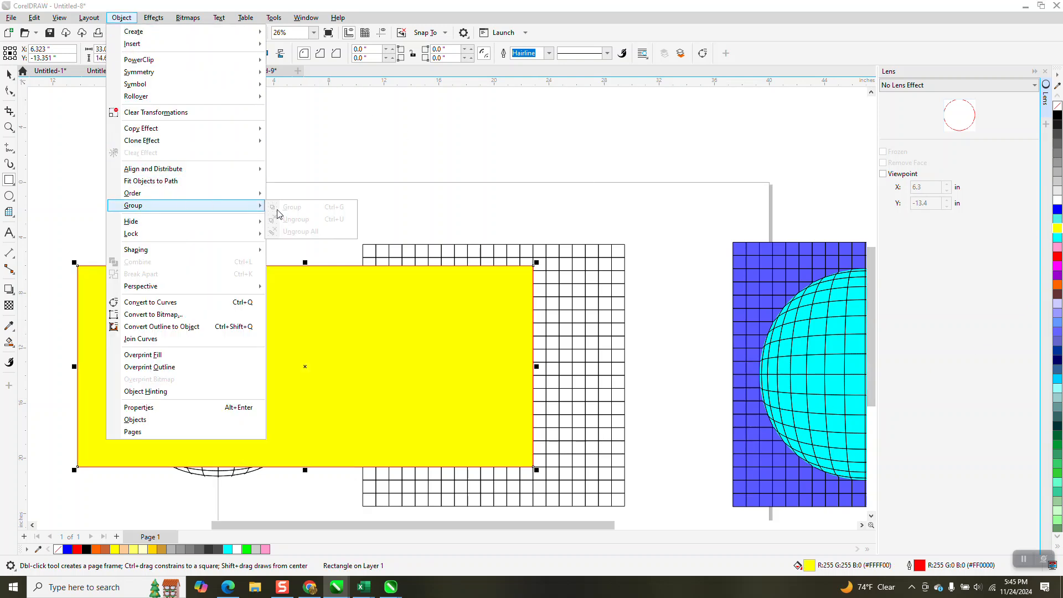
pyautogui.moveTo(184, 193)
pyautogui.click(305, 208)
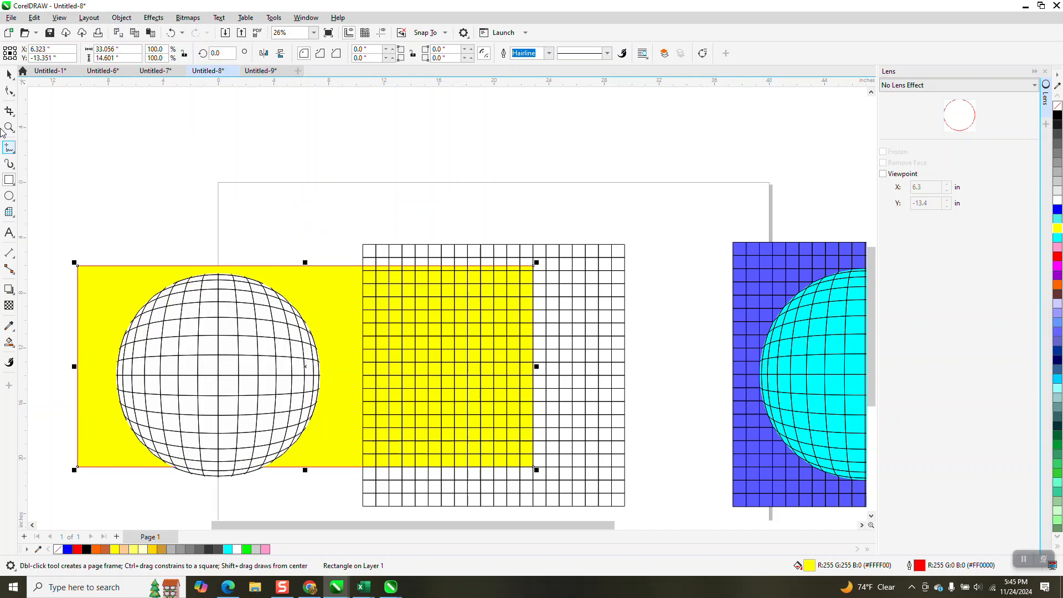
# Step: Delete the yellow rectangle
pyautogui.press('space')
pyautogui.click(100, 274)
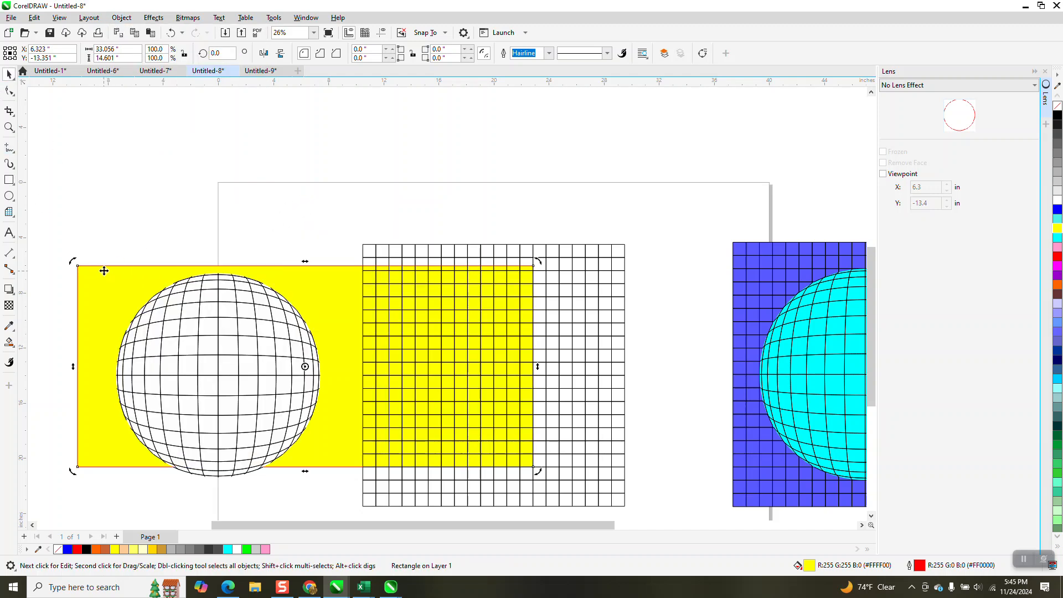
pyautogui.press('Delete')
# Step: Select all the frozen sphere's pieces and fill them with cyan
pyautogui.click(233, 317)
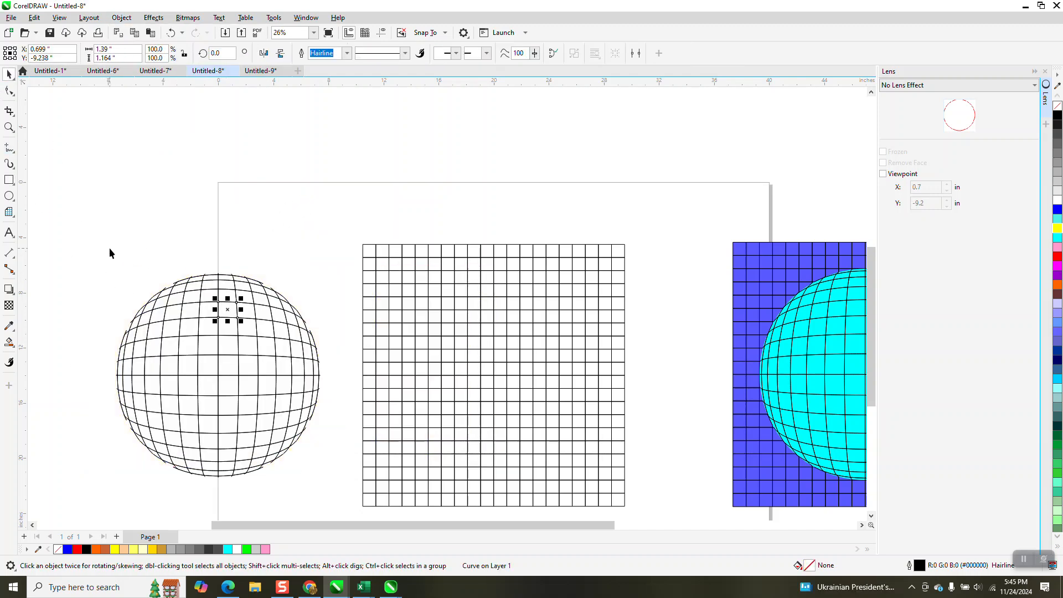
pyautogui.moveTo(188, 430); pyautogui.dragTo(338, 486)
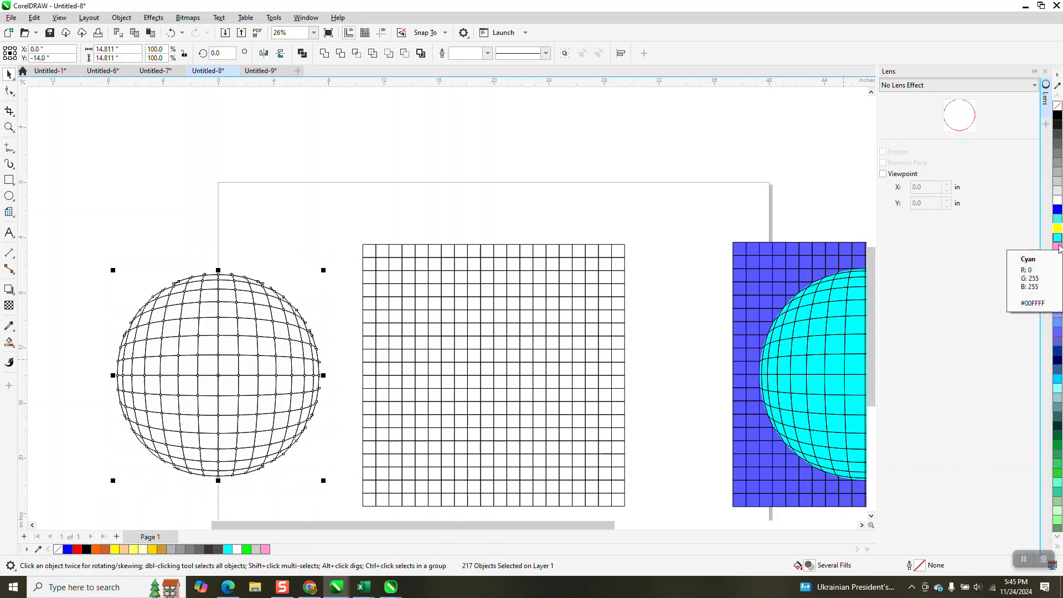
pyautogui.click(1057, 287)
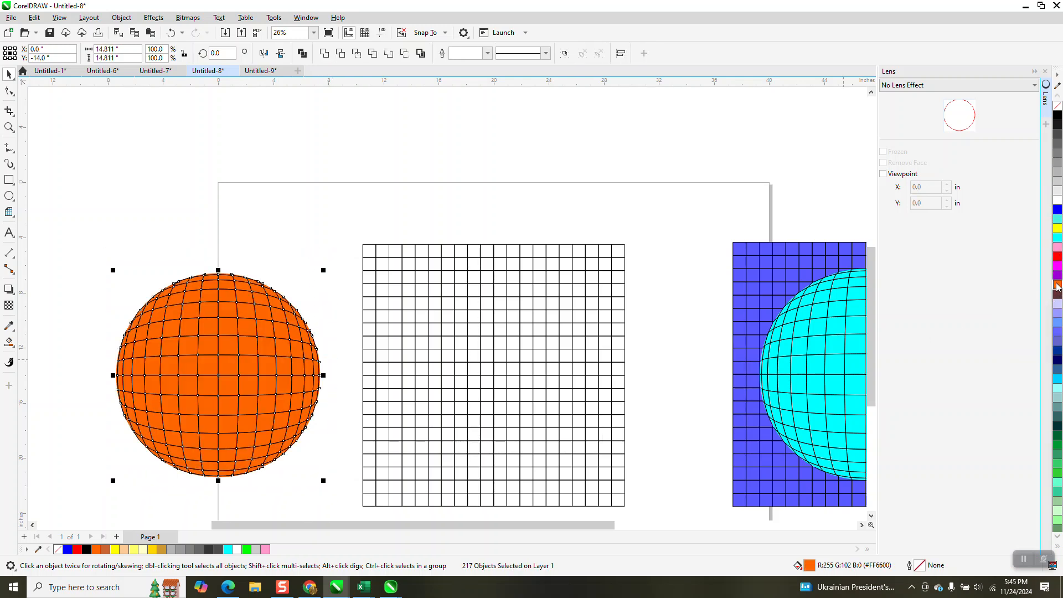
pyautogui.click(1057, 238)
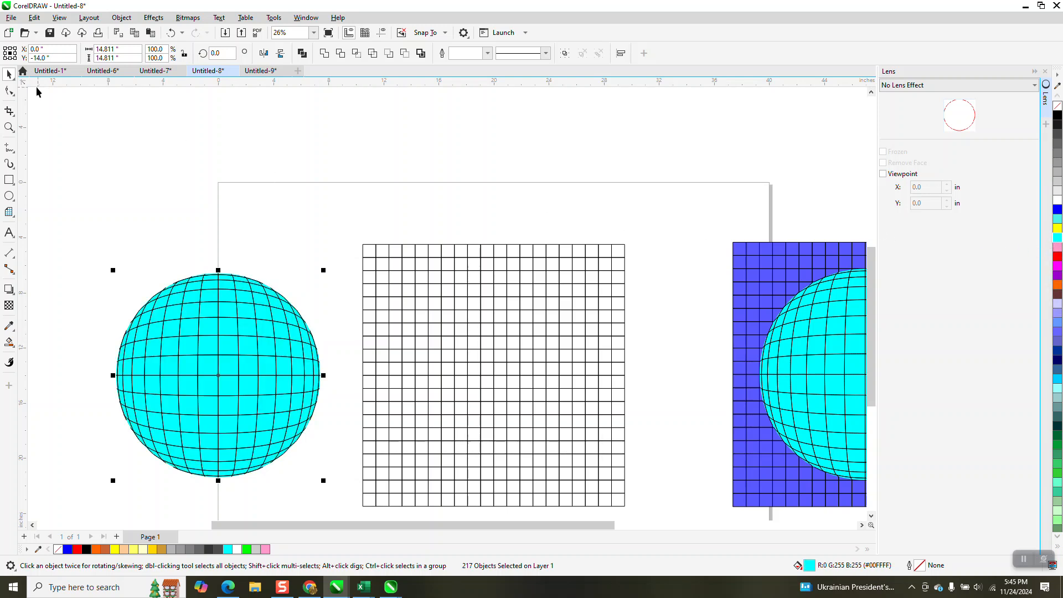
# Step: Create a 19 by 19 inch blue rectangle matching the new grid, with no outline, aligned over it
pyautogui.click(434, 252)
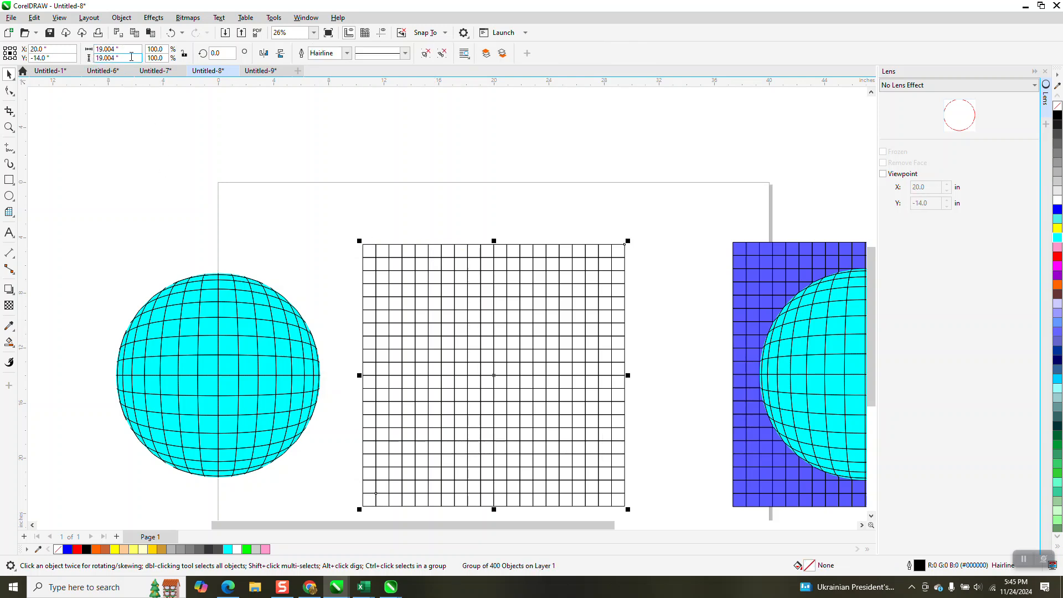
pyautogui.scroll(-3, 327, 160)
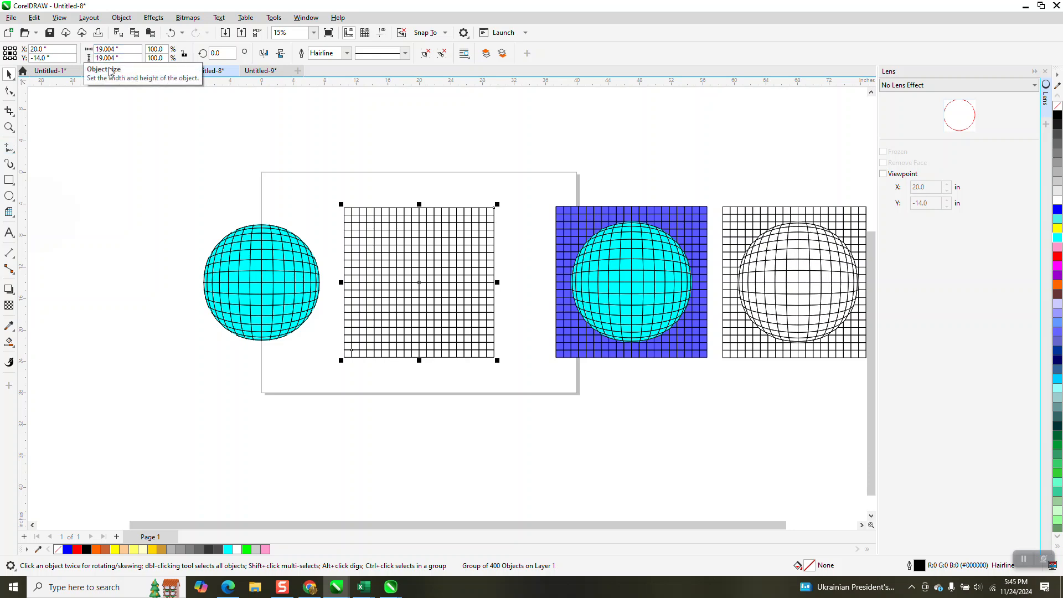
pyautogui.click(9, 180)
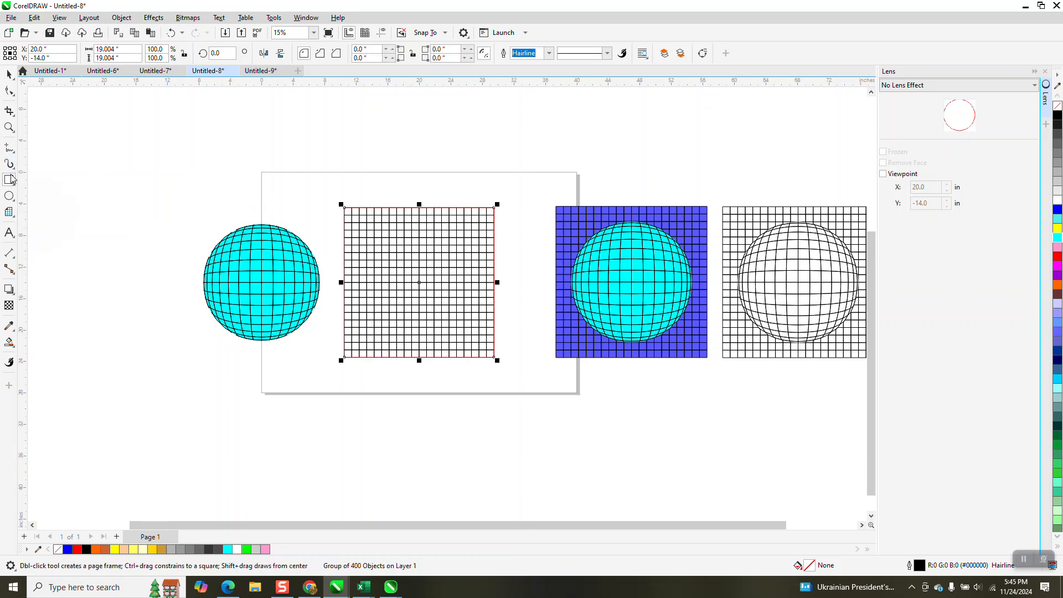
pyautogui.press('Down')
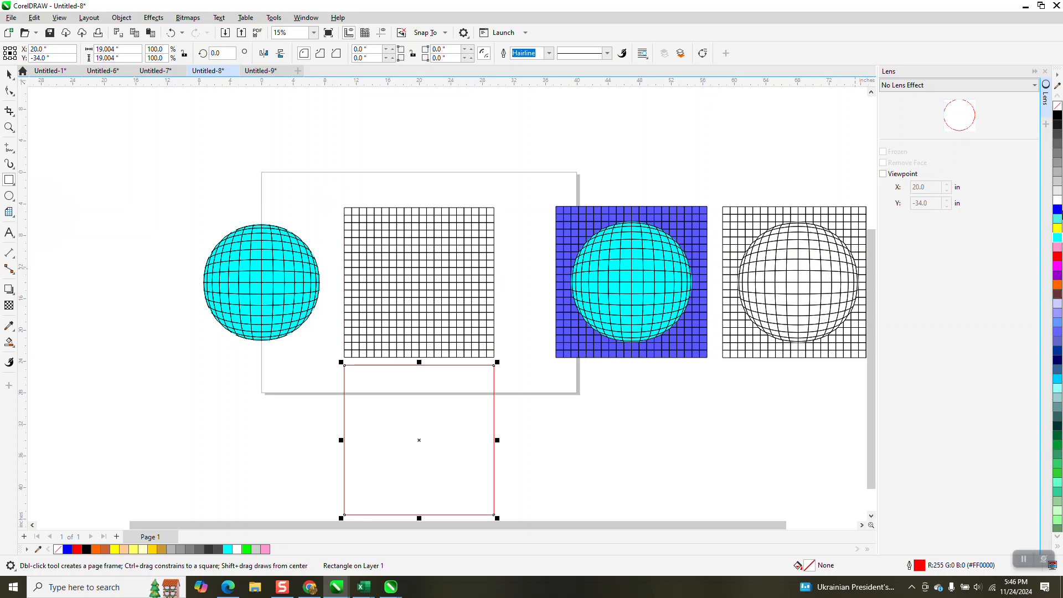
pyautogui.click(1057, 209)
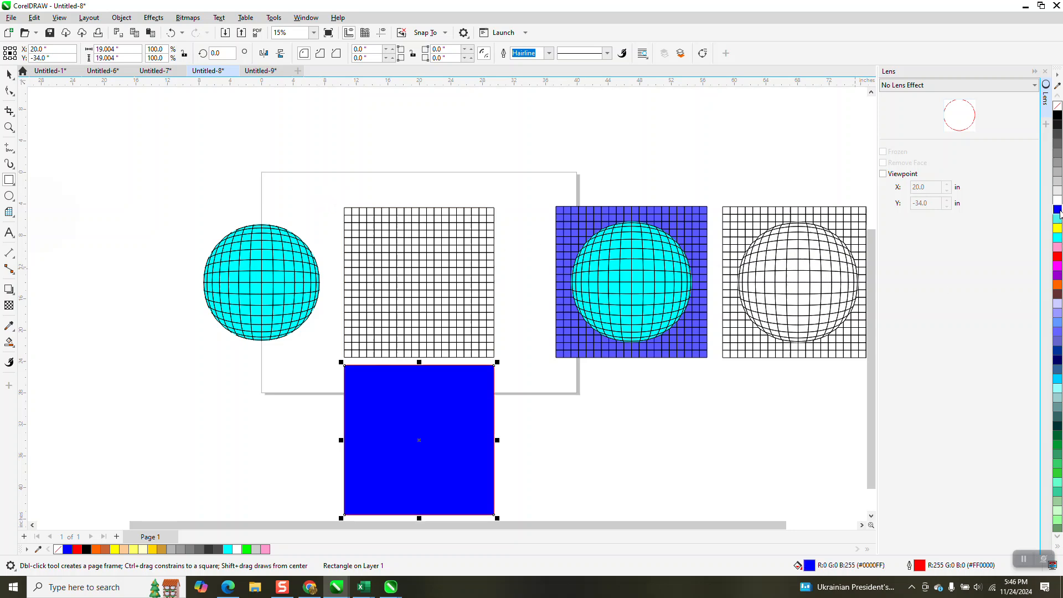
pyautogui.rightClick(1057, 107)
pyautogui.press('Up')
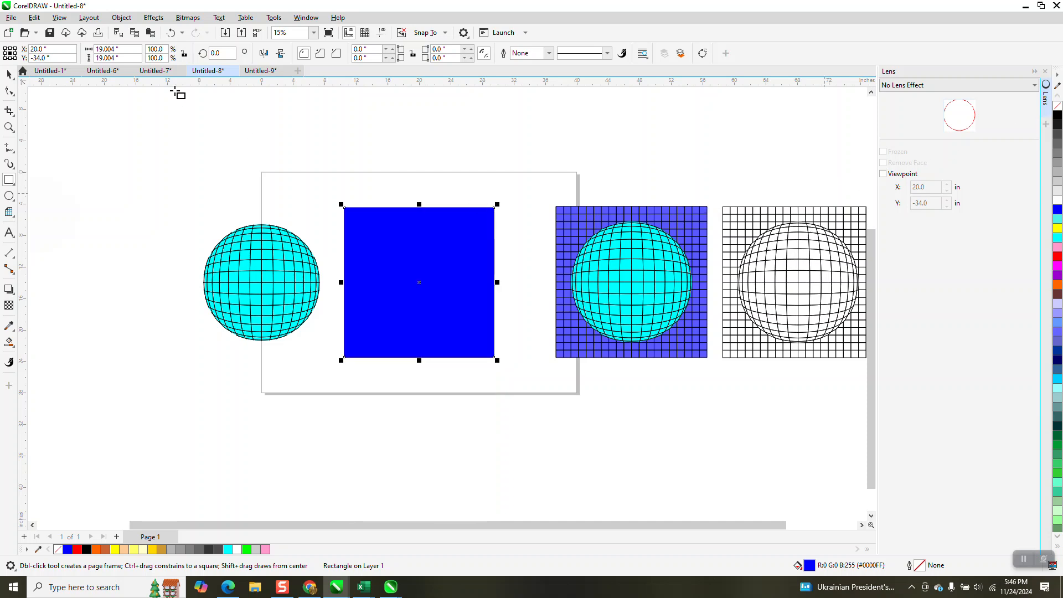
# Step: Send the blue rectangle behind the new grid
pyautogui.click(122, 18)
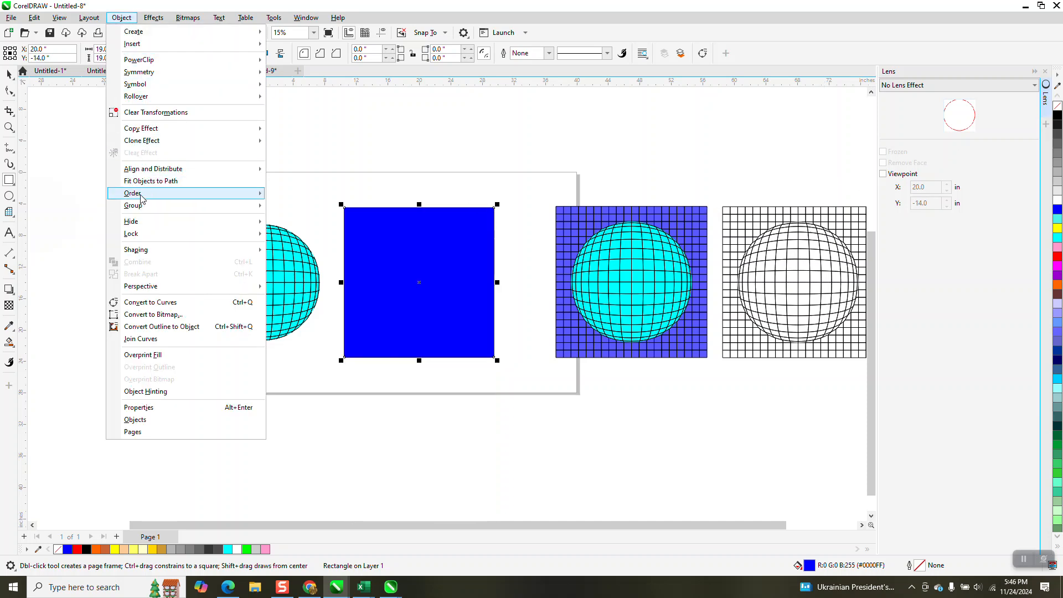
pyautogui.moveTo(136, 193)
pyautogui.click(308, 206)
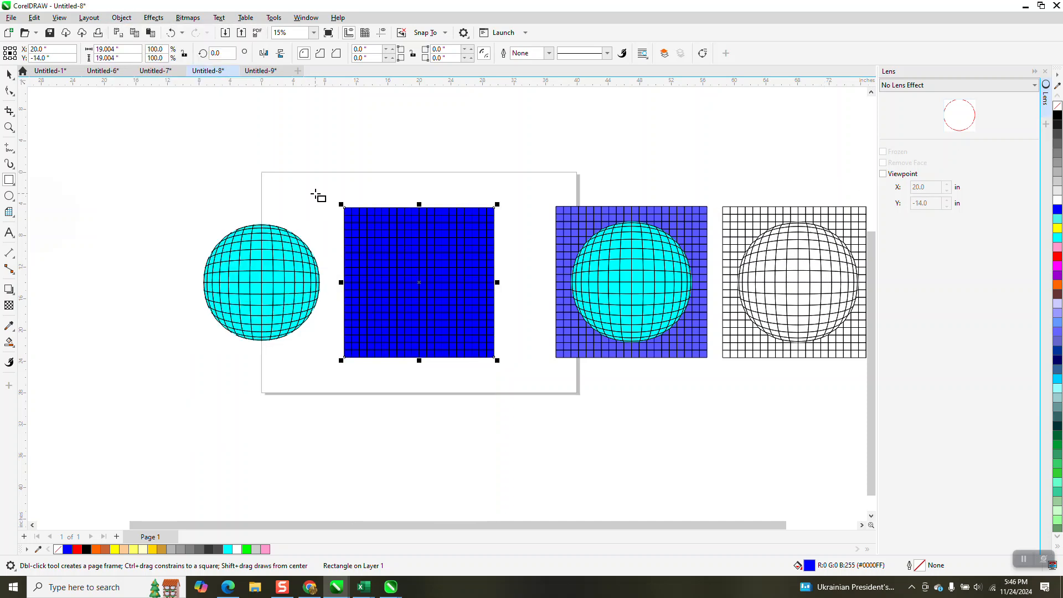
# Step: Lighten the rectangle's blue fill by repeatedly mixing white into it
pyautogui.click(9, 74)
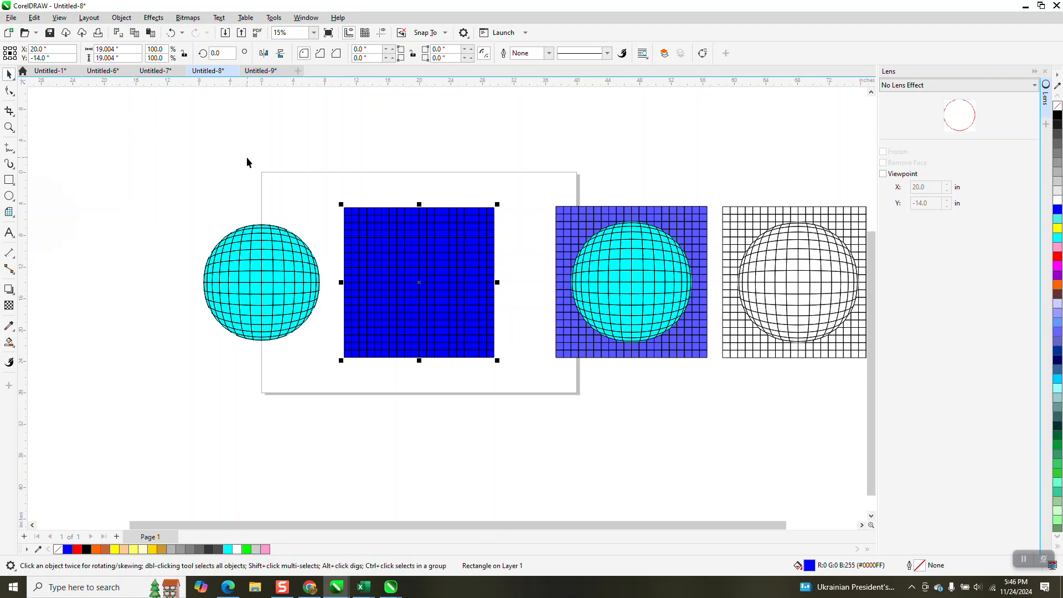
pyautogui.keyDown('ctrl'); pyautogui.click(1057, 201); pyautogui.keyUp('ctrl')
pyautogui.keyDown('ctrl'); pyautogui.click(1058, 201); pyautogui.keyUp('ctrl')
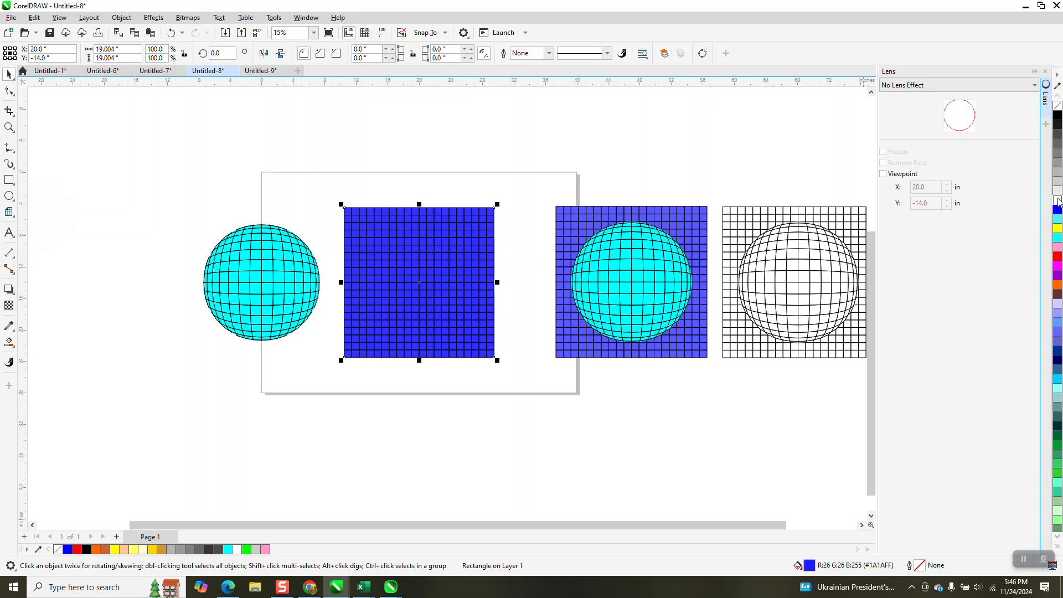
pyautogui.keyDown('ctrl'); pyautogui.click(1058, 201); pyautogui.keyUp('ctrl')
pyautogui.keyDown('ctrl'); pyautogui.click(1057, 201); pyautogui.keyUp('ctrl')
pyautogui.keyDown('ctrl'); pyautogui.click(1057, 201); pyautogui.keyUp('ctrl')
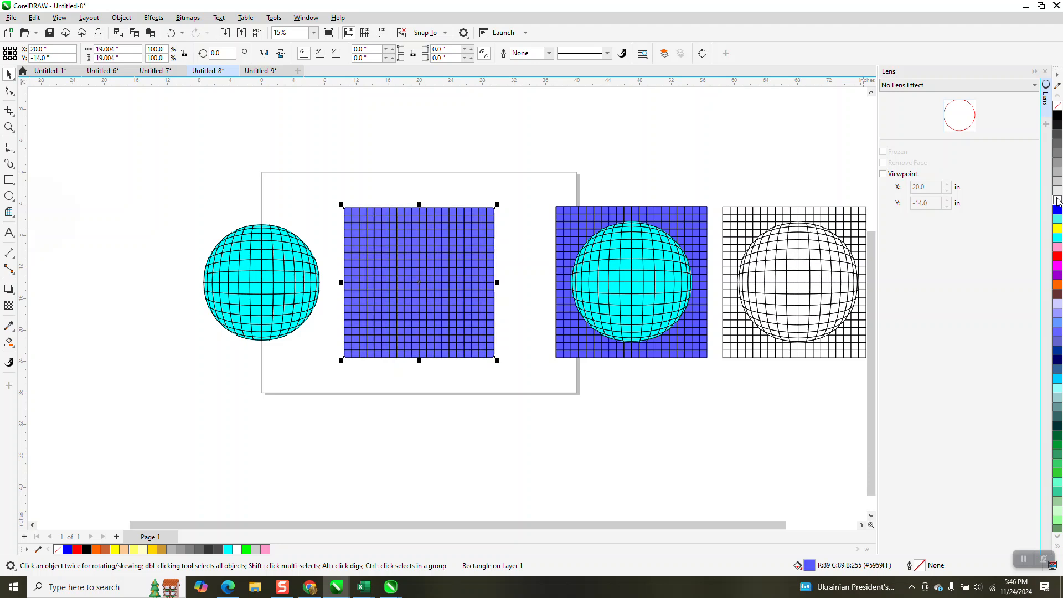
pyautogui.keyDown('ctrl'); pyautogui.click(1057, 200); pyautogui.keyUp('ctrl')
pyautogui.keyDown('ctrl'); pyautogui.click(1058, 200); pyautogui.keyUp('ctrl')
pyautogui.keyDown('ctrl'); pyautogui.click(1057, 201); pyautogui.keyUp('ctrl')
pyautogui.keyDown('ctrl'); pyautogui.click(1058, 201); pyautogui.keyUp('ctrl')
pyautogui.keyDown('ctrl'); pyautogui.click(1057, 200); pyautogui.keyUp('ctrl')
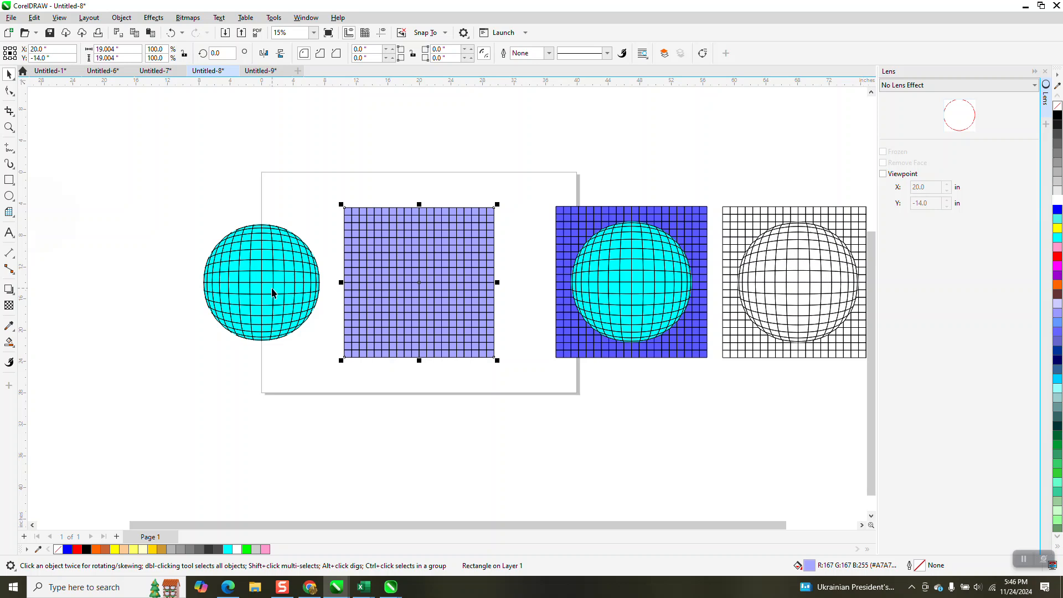
# Step: Select all the sphere's pieces and centre them on the page over the light blue grid
pyautogui.moveTo(170, 209); pyautogui.dragTo(332, 362)
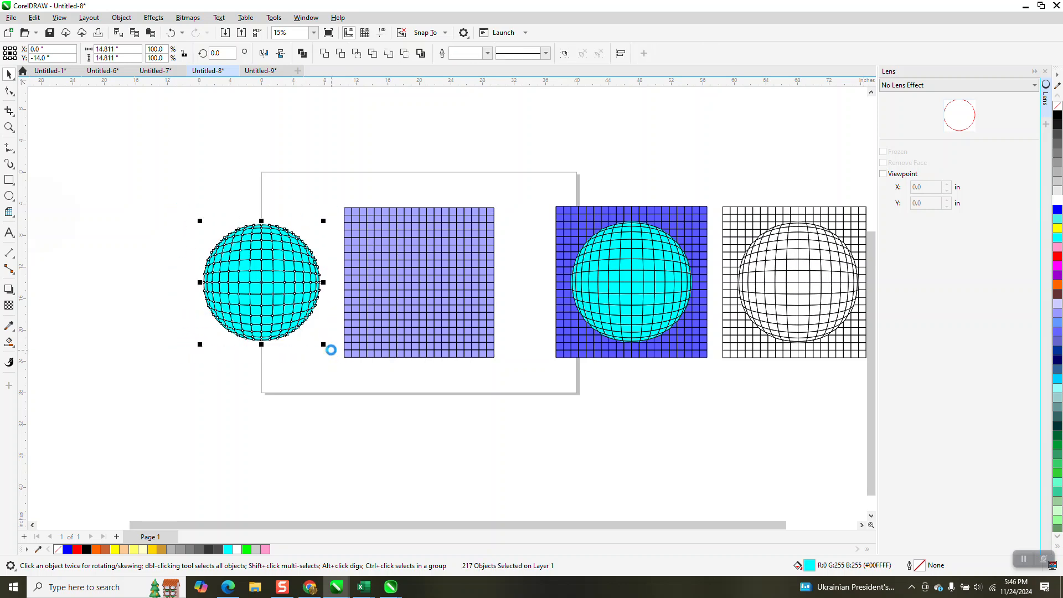
pyautogui.press('p')
pyautogui.moveTo(292, 197); pyautogui.dragTo(536, 370)
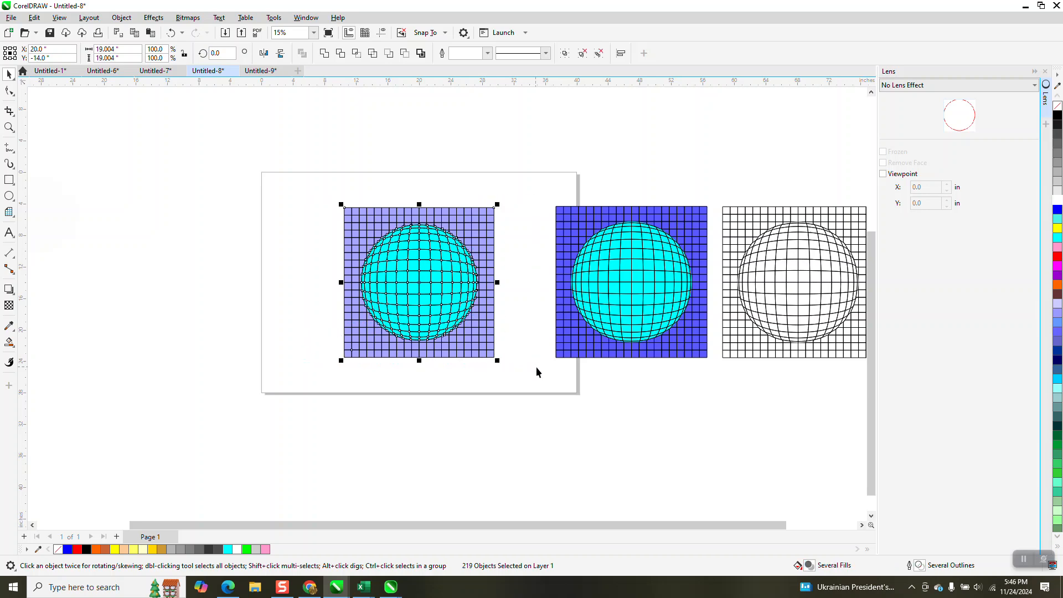
pyautogui.click(8, 127)
pyautogui.moveTo(314, 197); pyautogui.dragTo(526, 364)
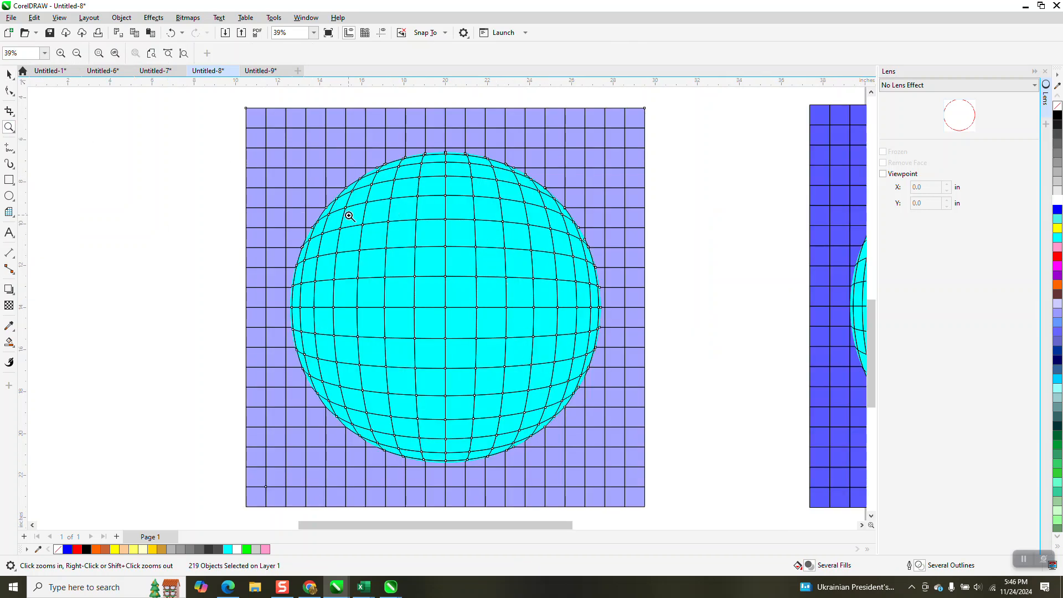
pyautogui.click(8, 74)
pyautogui.scroll(-3, 434, 191)
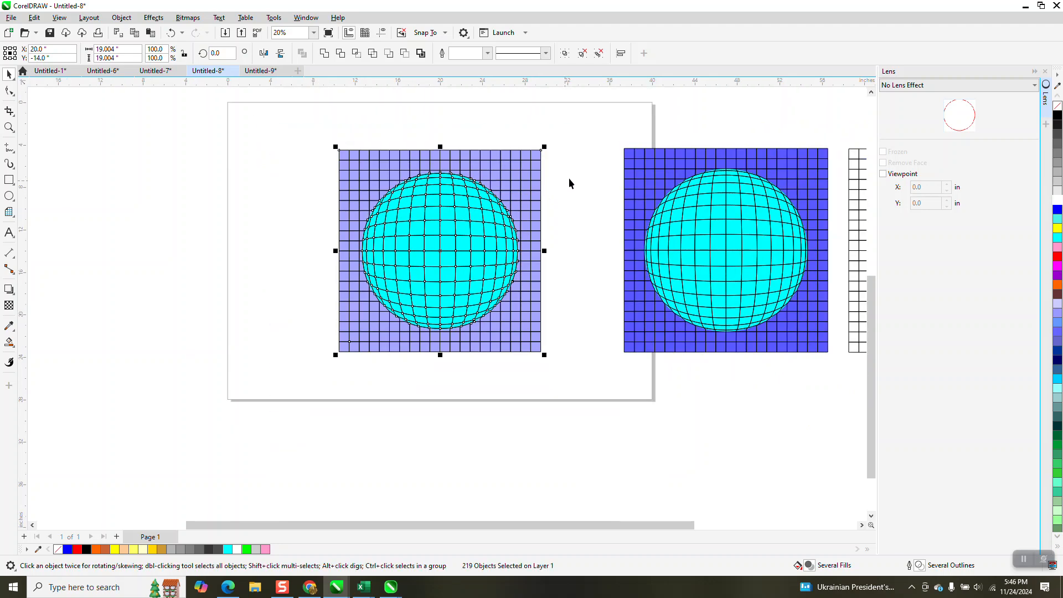
# Step: Select the graph paper grid and set its outline colour to white
pyautogui.click(569, 178)
pyautogui.click(345, 155)
pyautogui.press('Left')
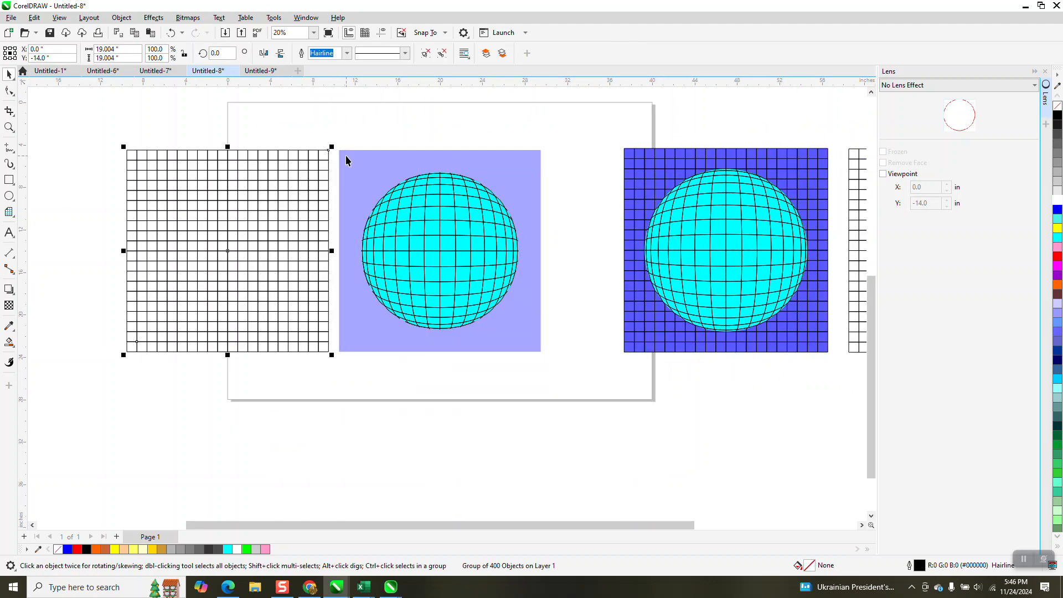
pyautogui.click(403, 166)
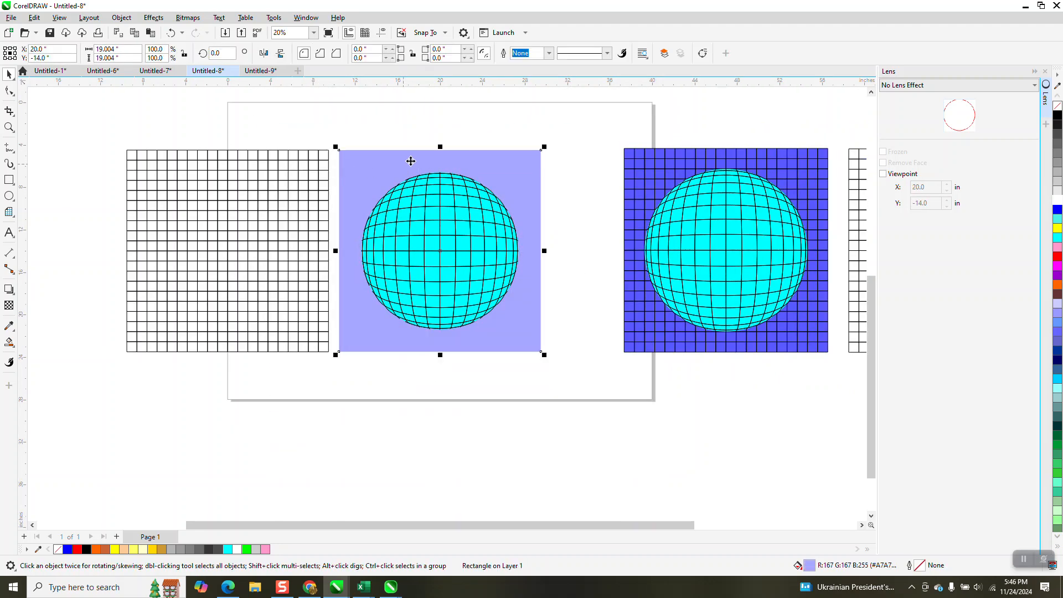
pyautogui.click(276, 183)
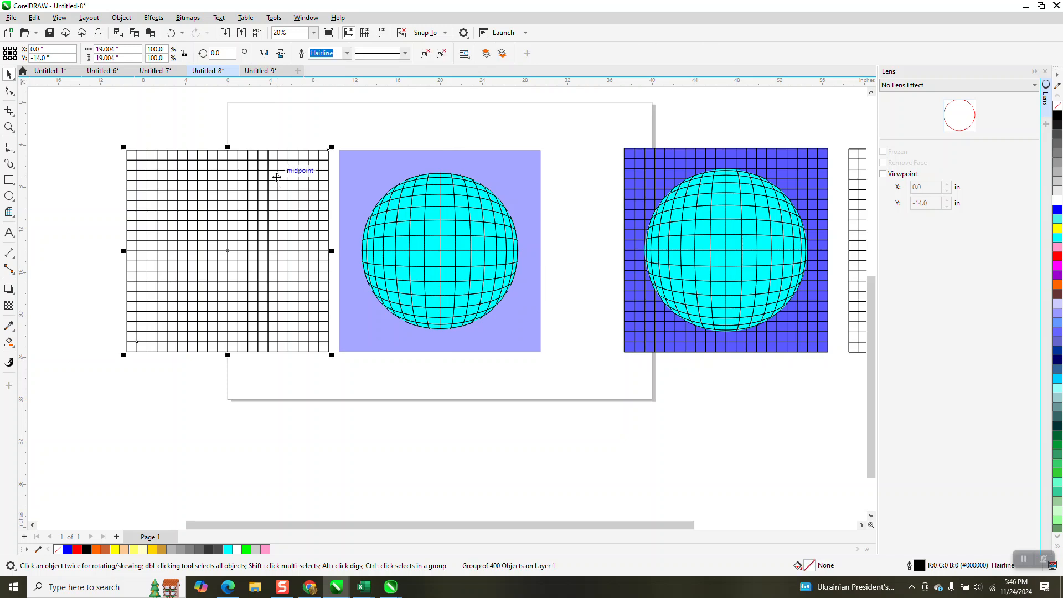
pyautogui.press('Right')
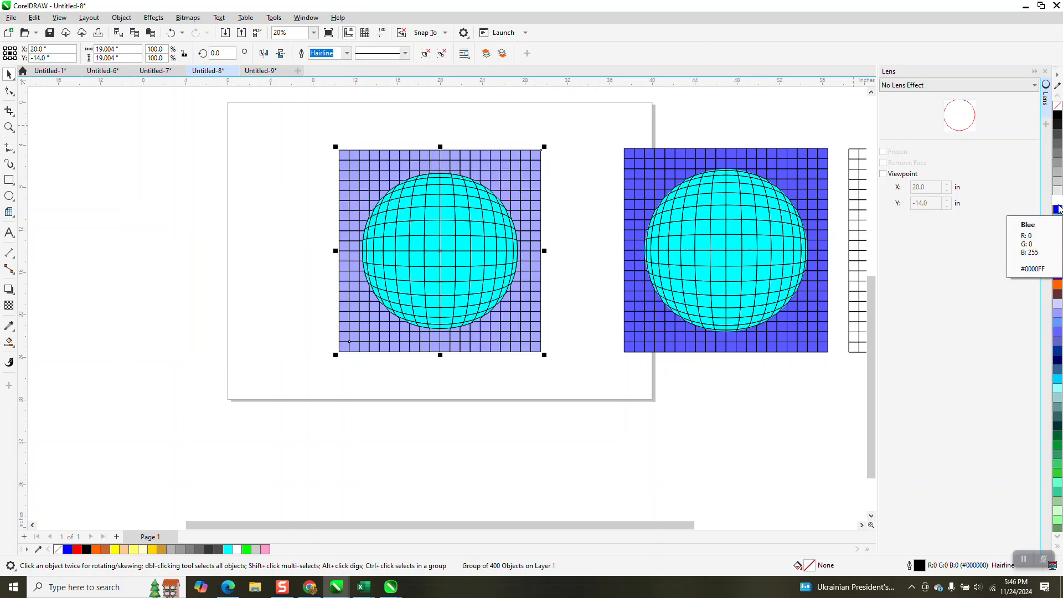
pyautogui.rightClick(1057, 201)
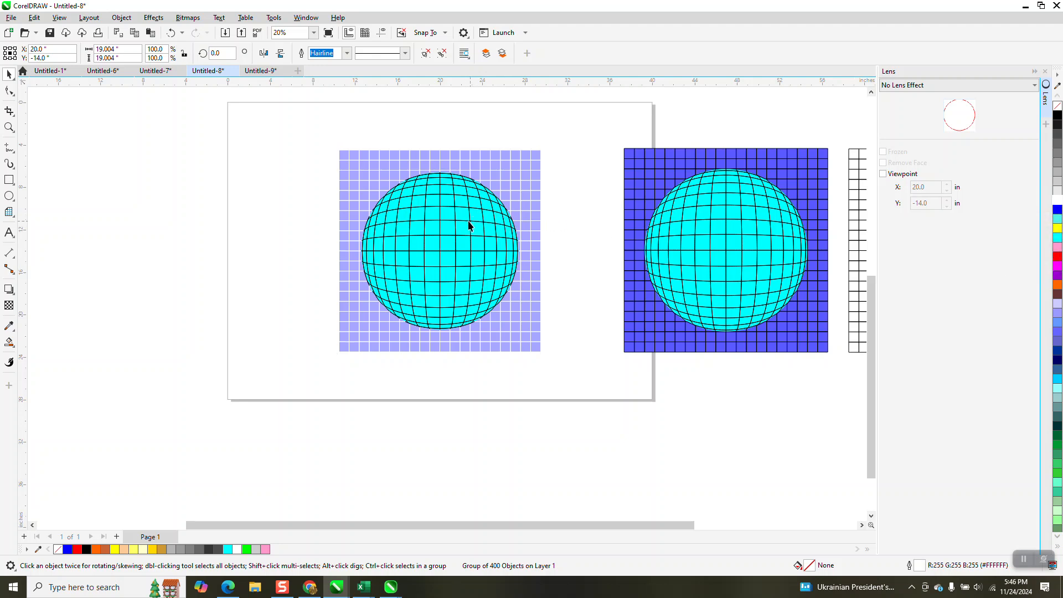
# Step: Select all the sphere's pieces and set their outline colour to white
pyautogui.moveTo(353, 128); pyautogui.dragTo(536, 339)
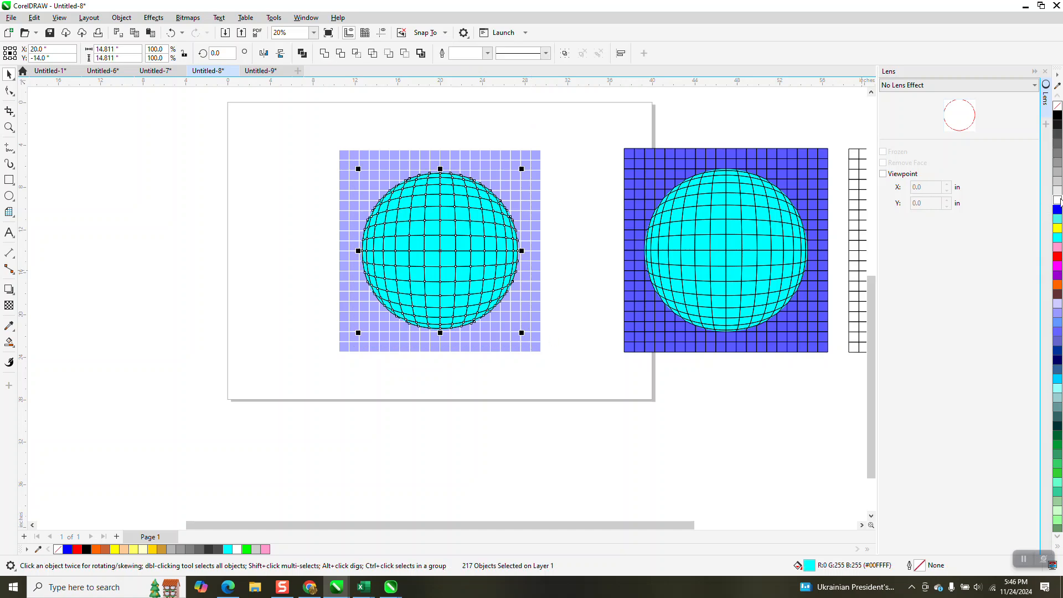
pyautogui.rightClick(1057, 199)
pyautogui.click(9, 127)
pyautogui.moveTo(357, 198); pyautogui.dragTo(571, 337)
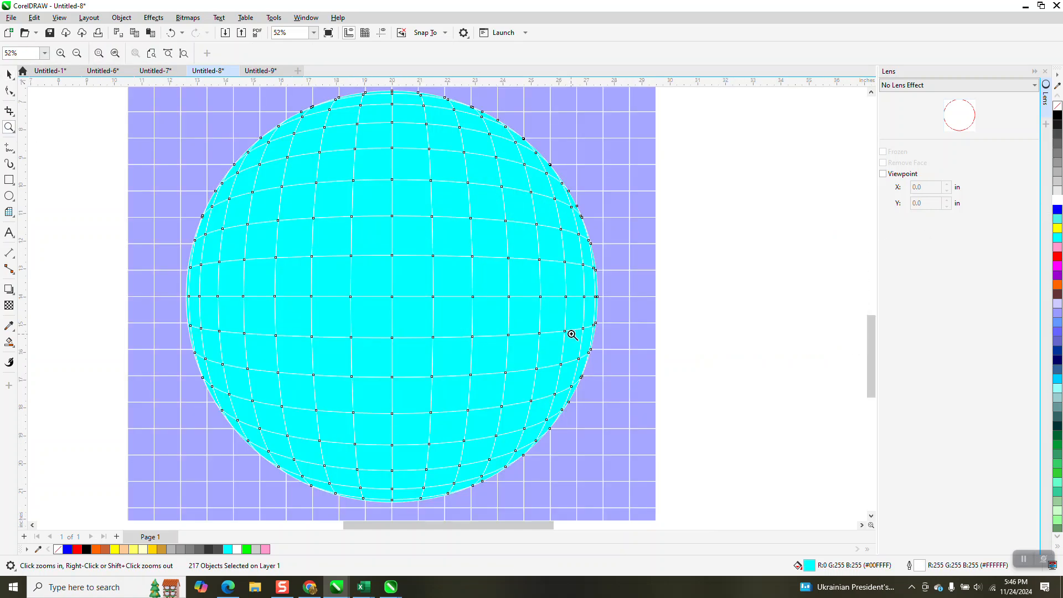
pyautogui.click(9, 74)
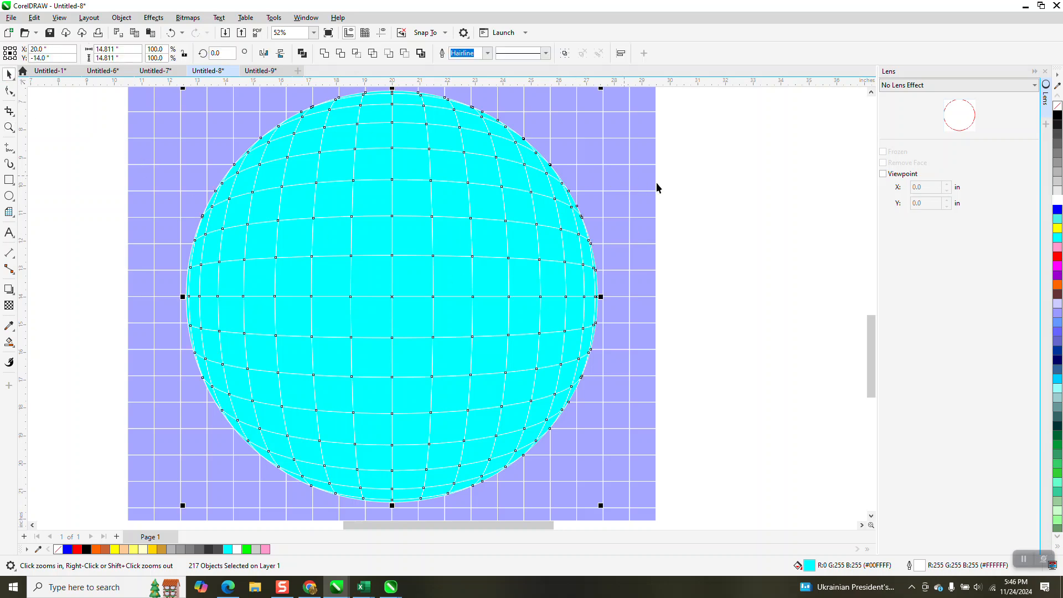
pyautogui.click(458, 169)
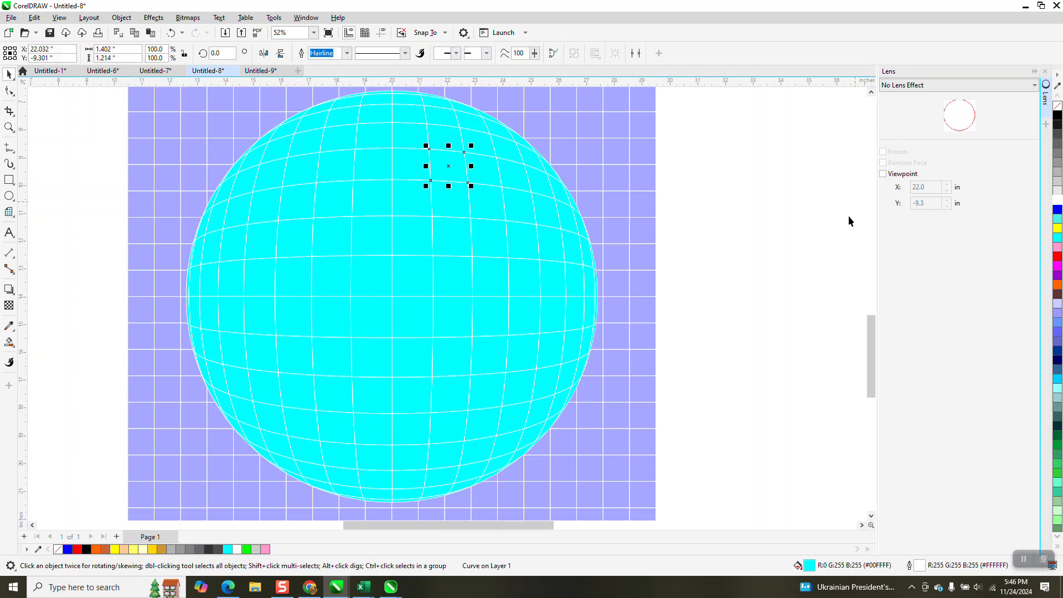
pyautogui.scroll(-1, 651, 217)
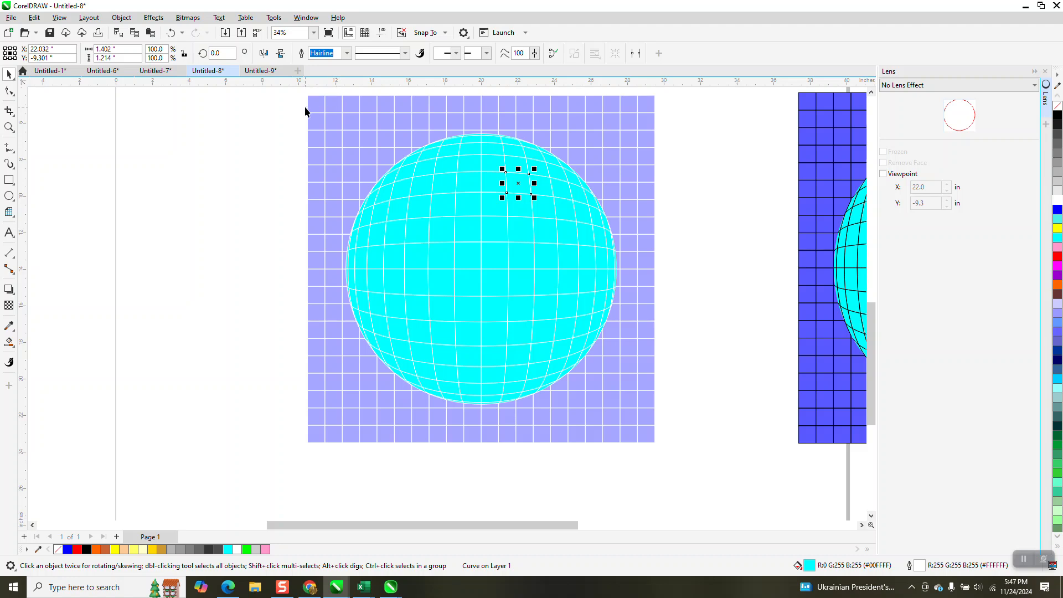
# Step: Select all the sphere's pieces and fill them with blue
pyautogui.moveTo(298, 106); pyautogui.dragTo(621, 371)
pyautogui.moveTo(625, 410); pyautogui.dragTo(629, 413)
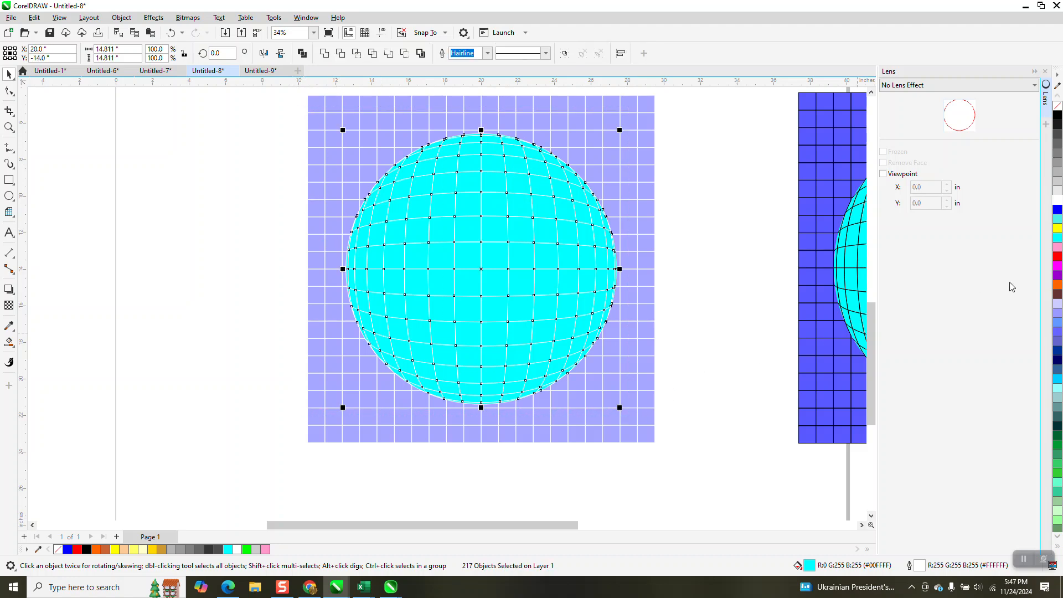
pyautogui.click(1057, 209)
pyautogui.click(768, 241)
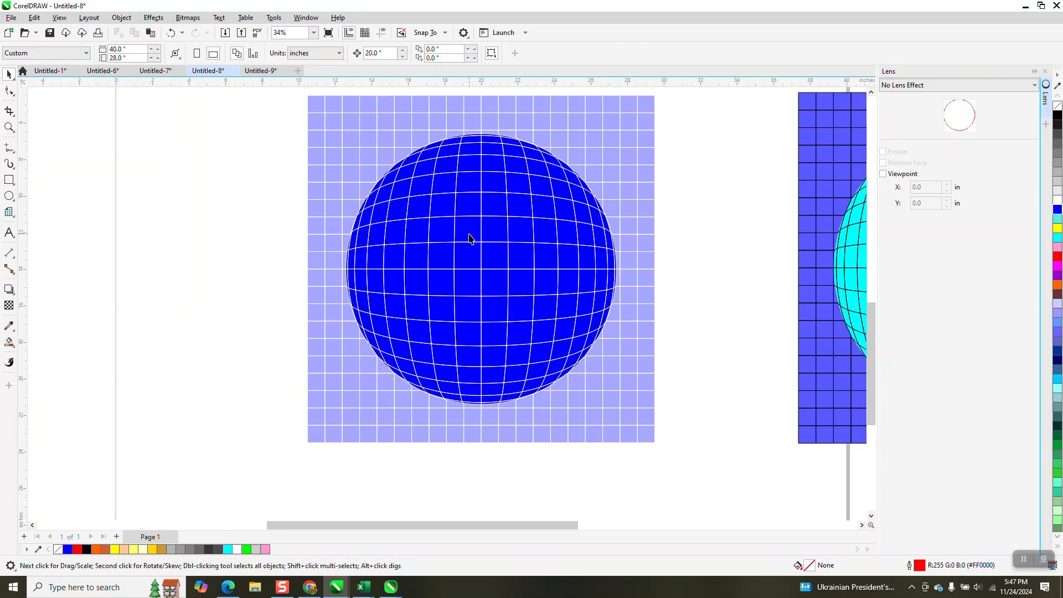
pyautogui.scroll(-1, 469, 238)
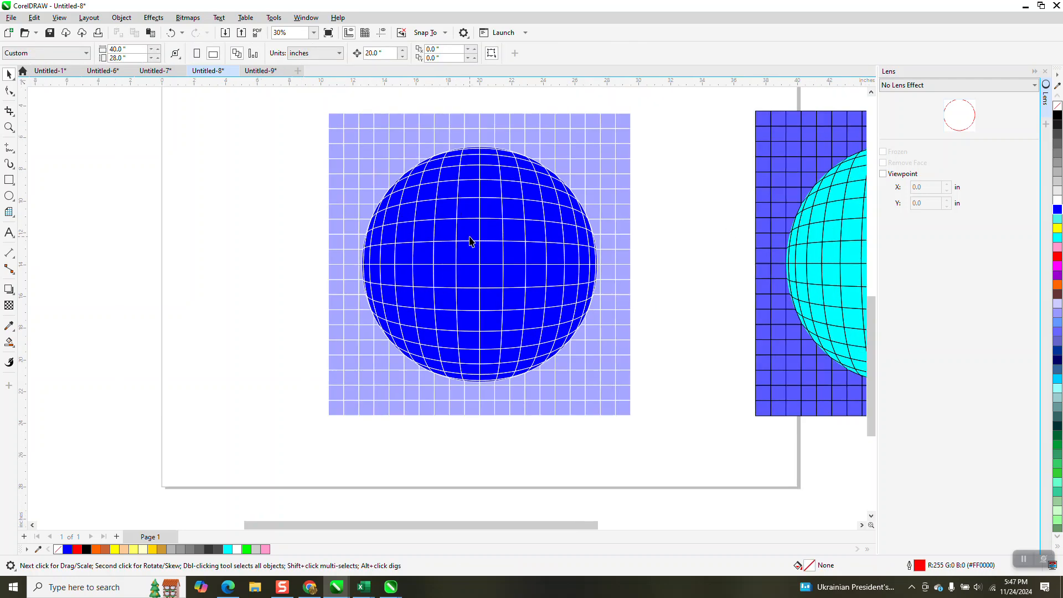
pyautogui.scroll(-1, 469, 242)
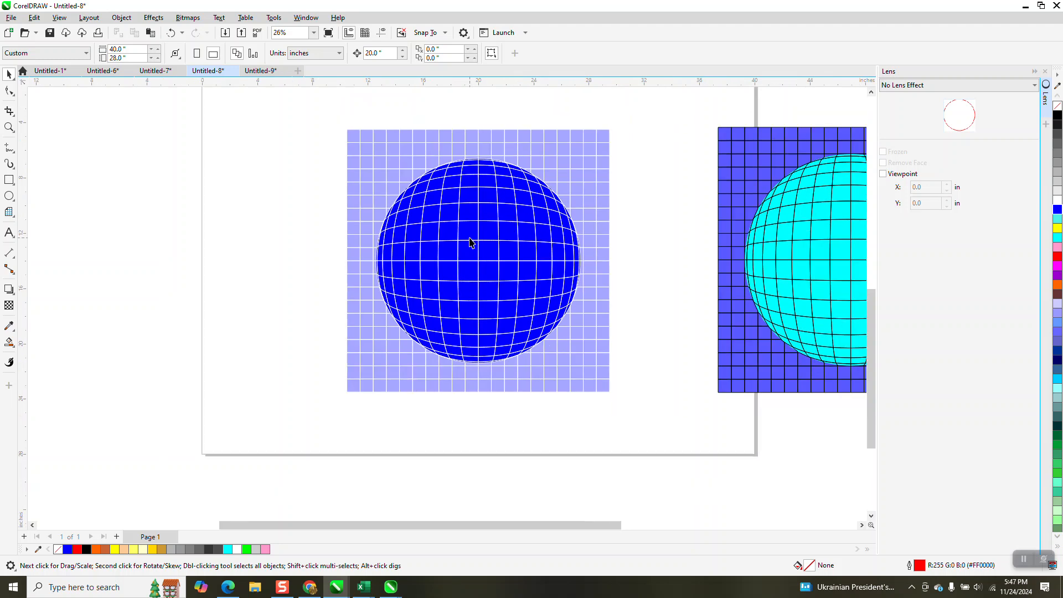